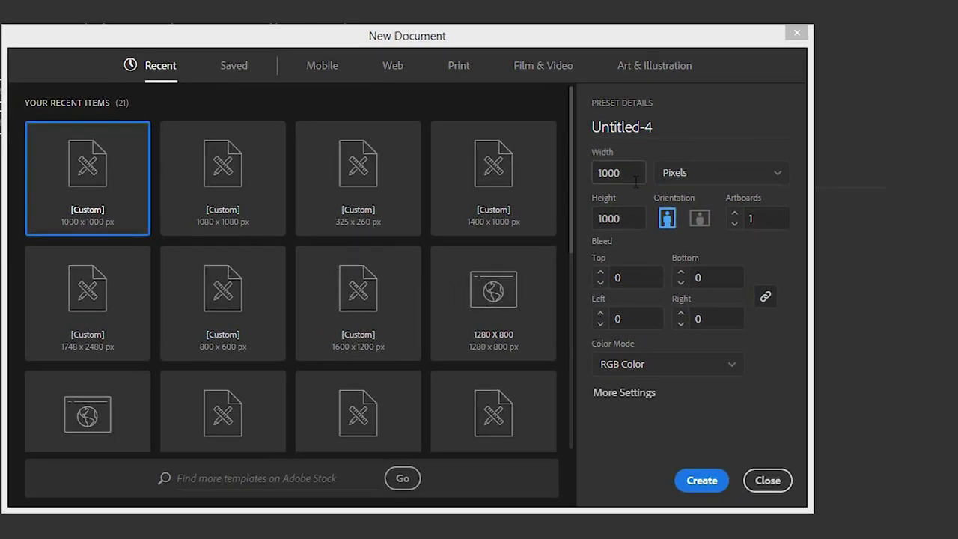
- Create a new 1000 × 1000 pixel document, keeping Pixels as the unit
left_click(636, 181)
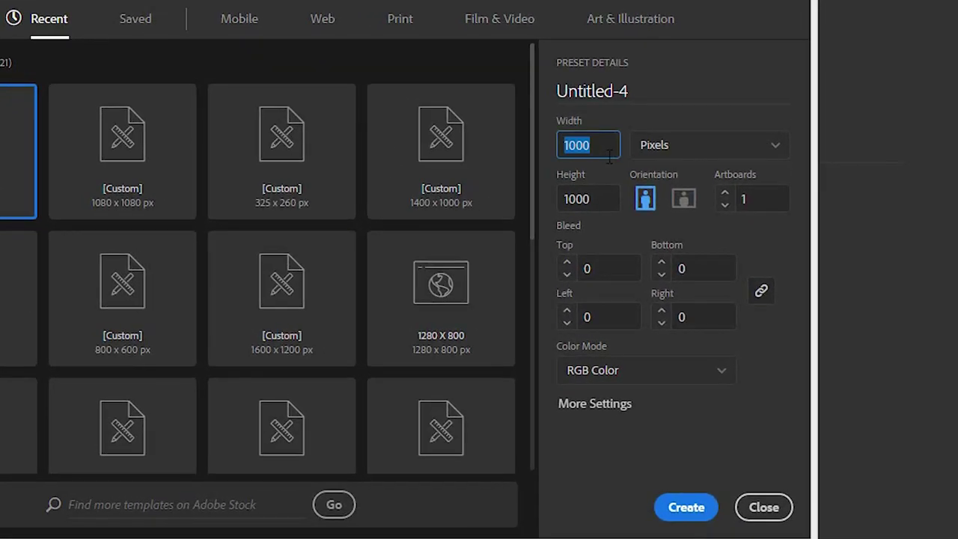
left_click(603, 199)
left_click(782, 150)
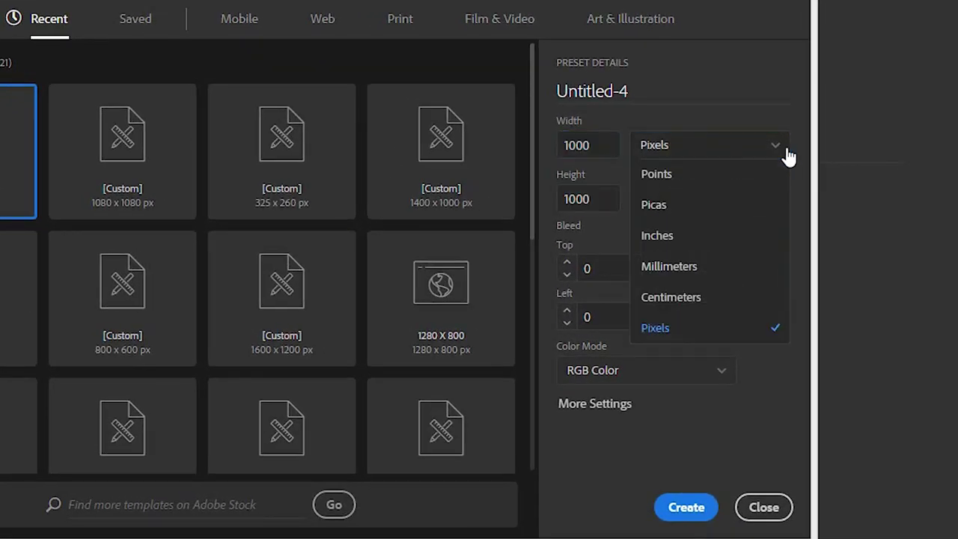
left_click(731, 336)
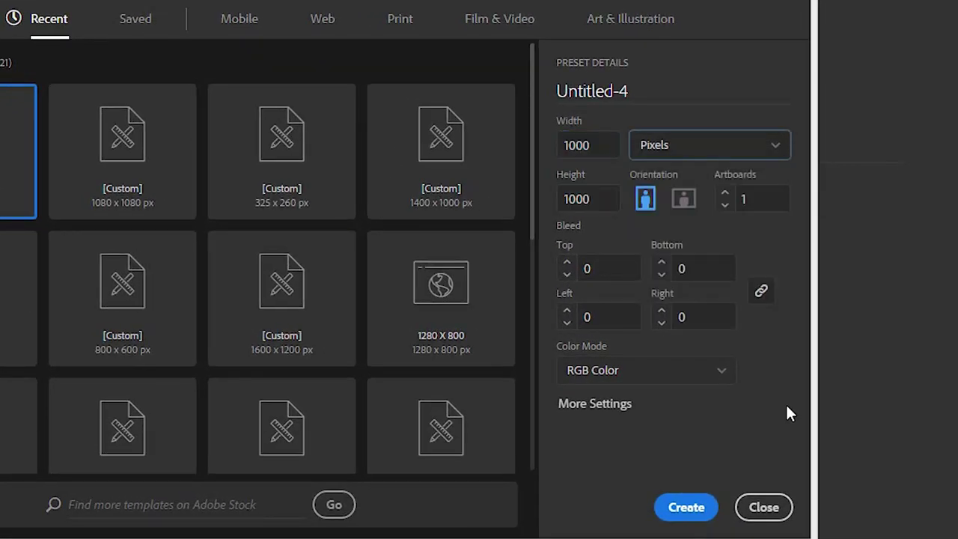
left_click(706, 508)
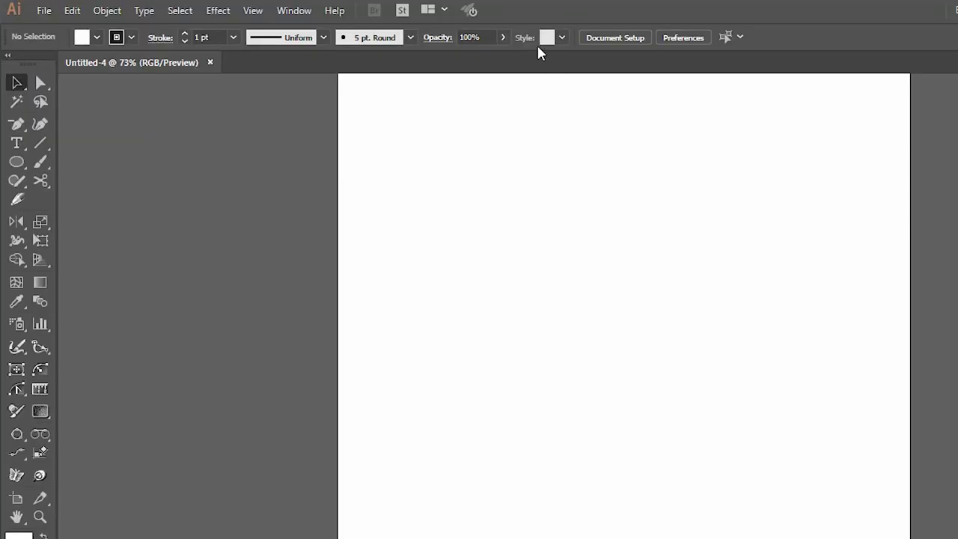
- Show the grid, turn on Snap to Grid, and zoom in on the artboard
left_click(255, 12)
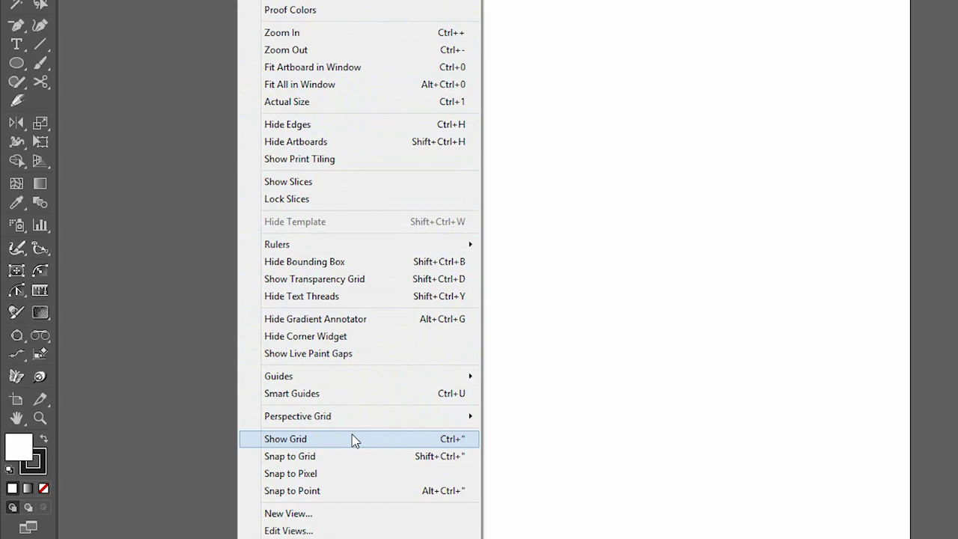
left_click(354, 441)
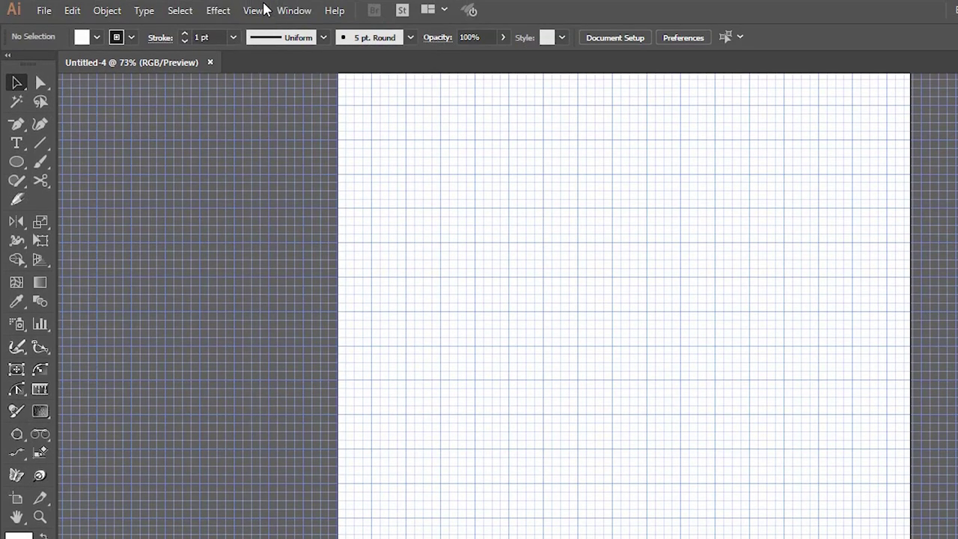
left_click(263, 11)
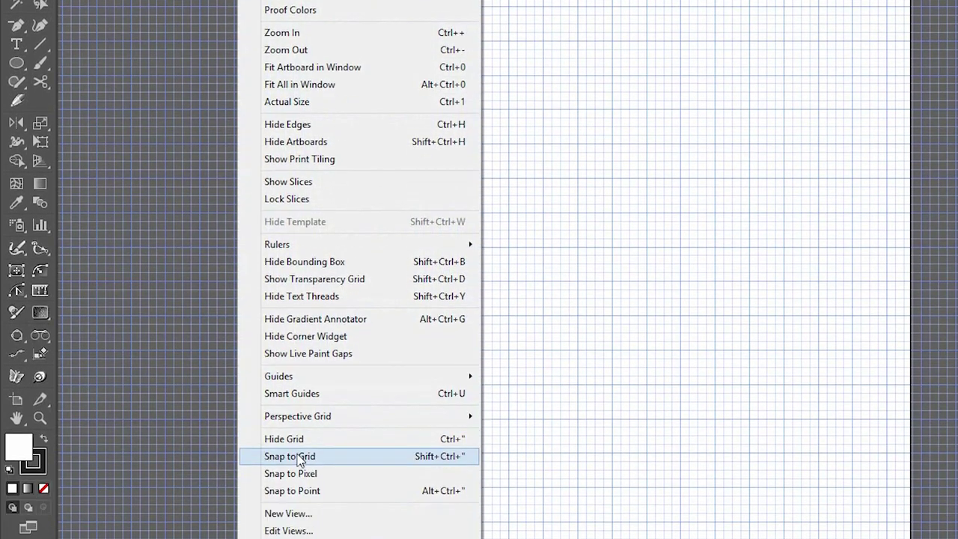
left_click(344, 457)
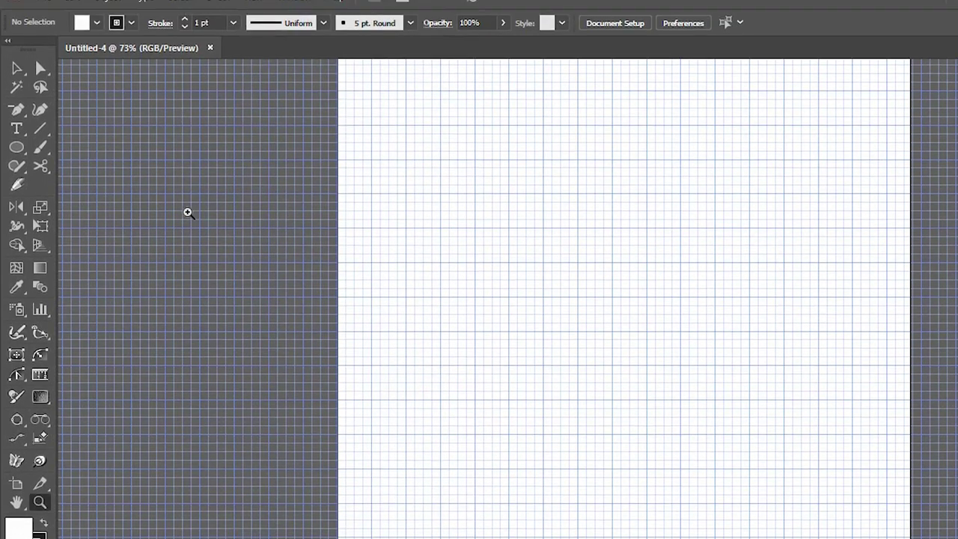
left_click(40, 516)
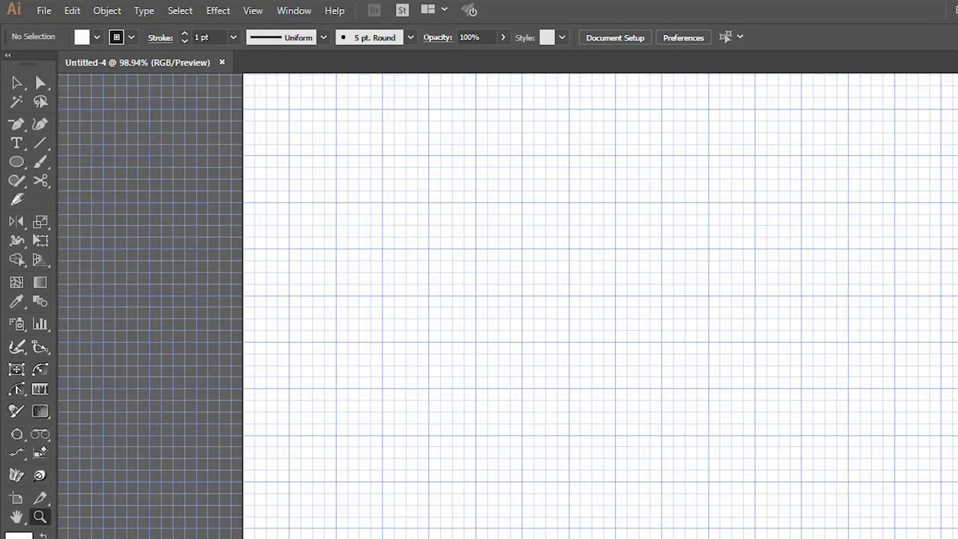
- Draw a tall, narrow rectangle on the grid and remove its fill
left_click(15, 164)
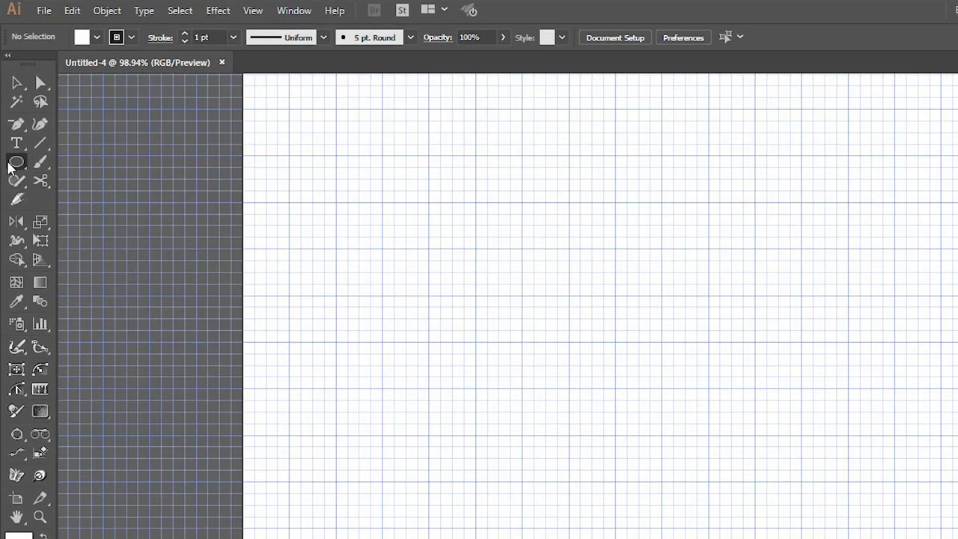
left_click_drag(9, 168, 68, 161)
left_click_drag(437, 282, 455, 391)
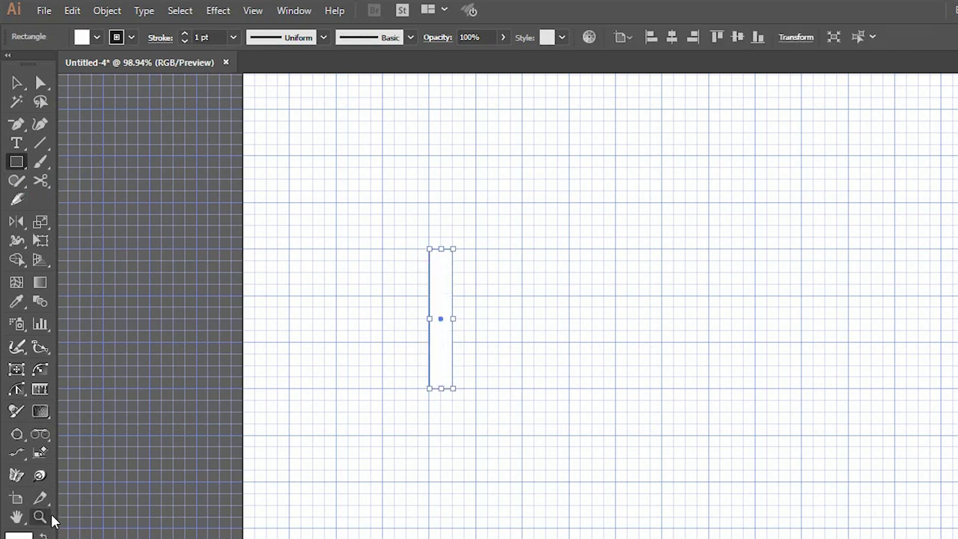
key("slash")
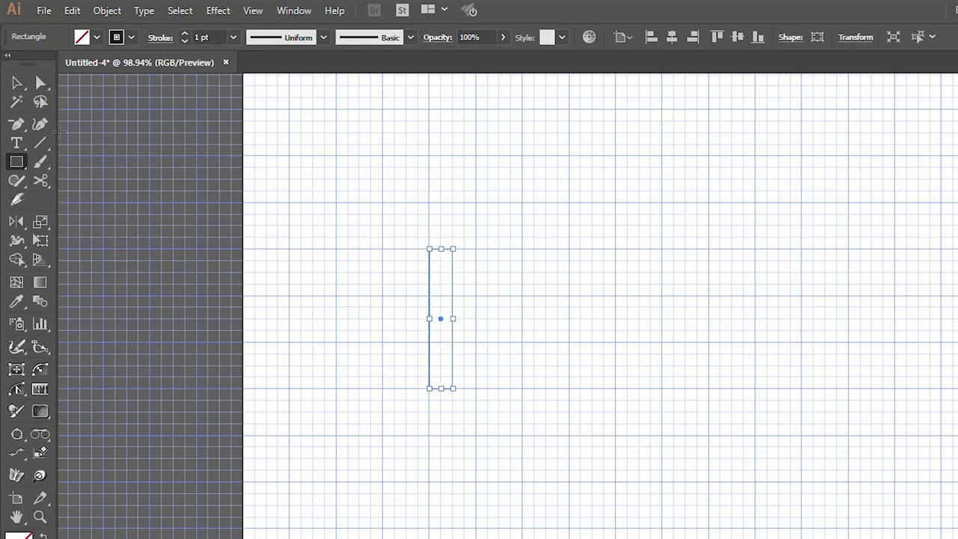
- Move the rectangle right toward the artboard centre, then pick the Ellipse tool
left_click(16, 82)
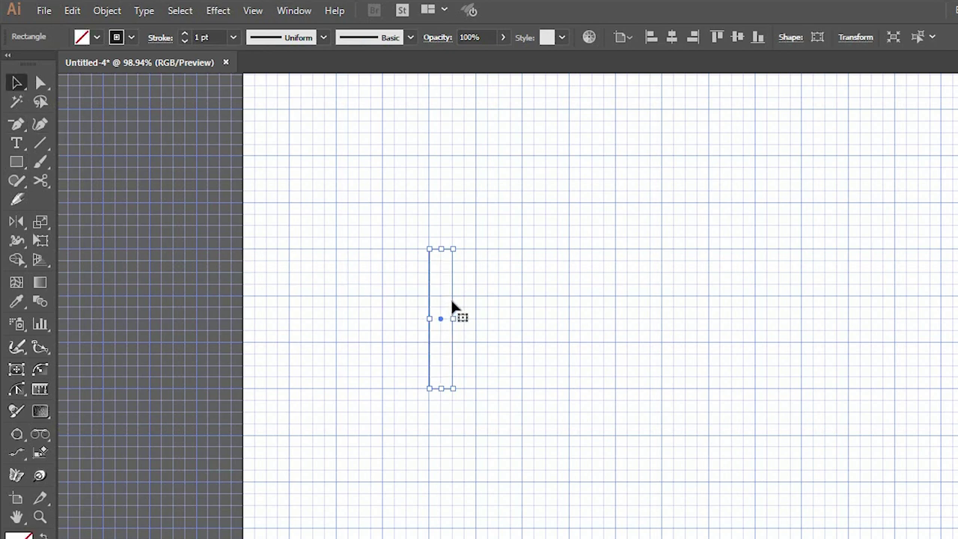
left_click_drag(452, 303, 592, 303)
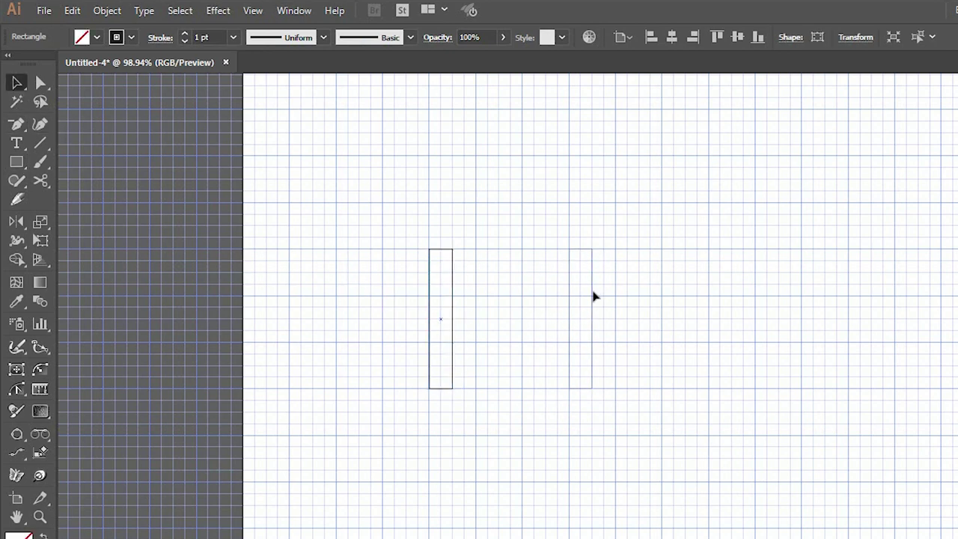
left_click(685, 325)
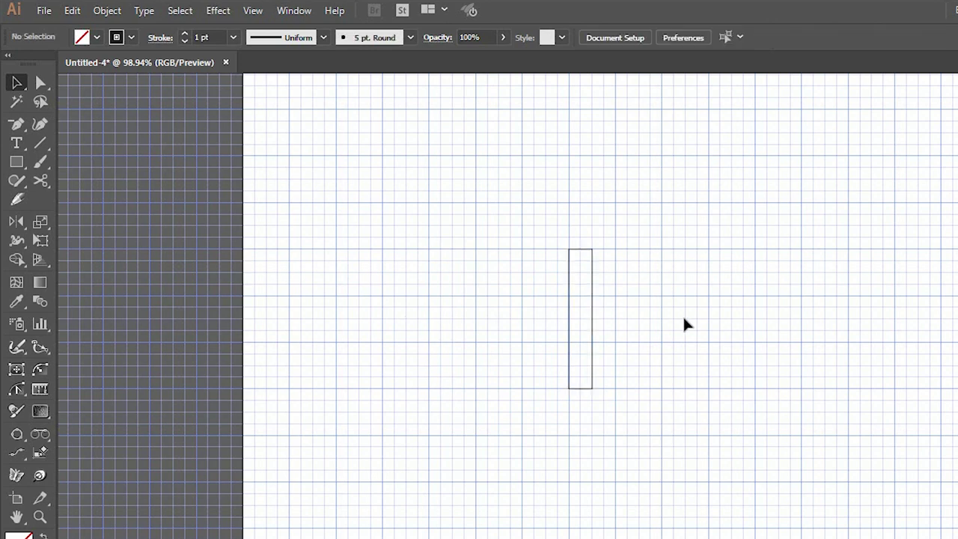
left_click(17, 162)
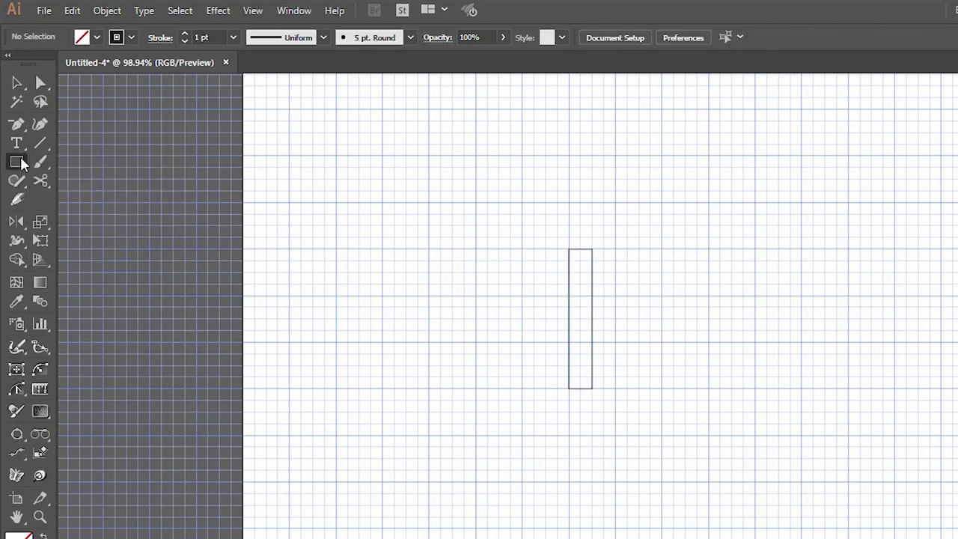
left_click(16, 161)
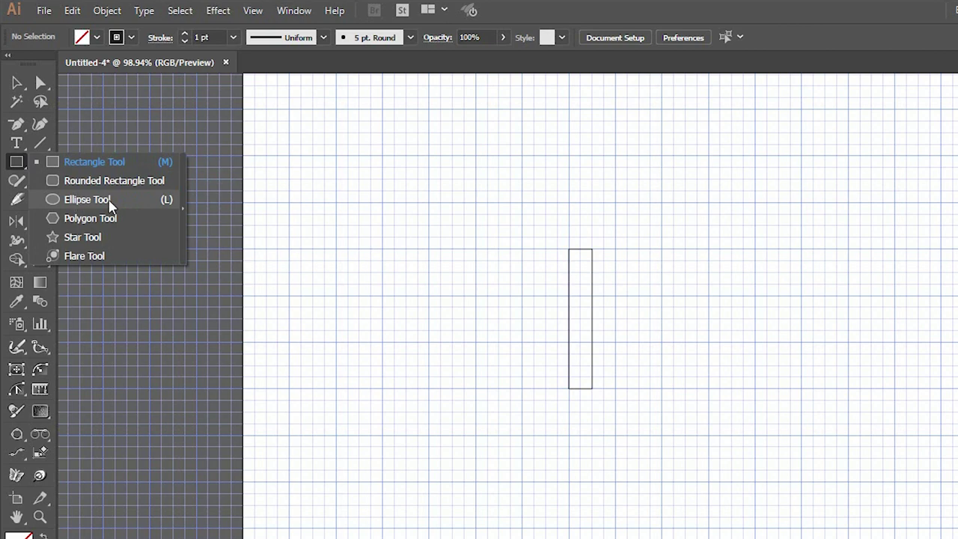
left_click(74, 201)
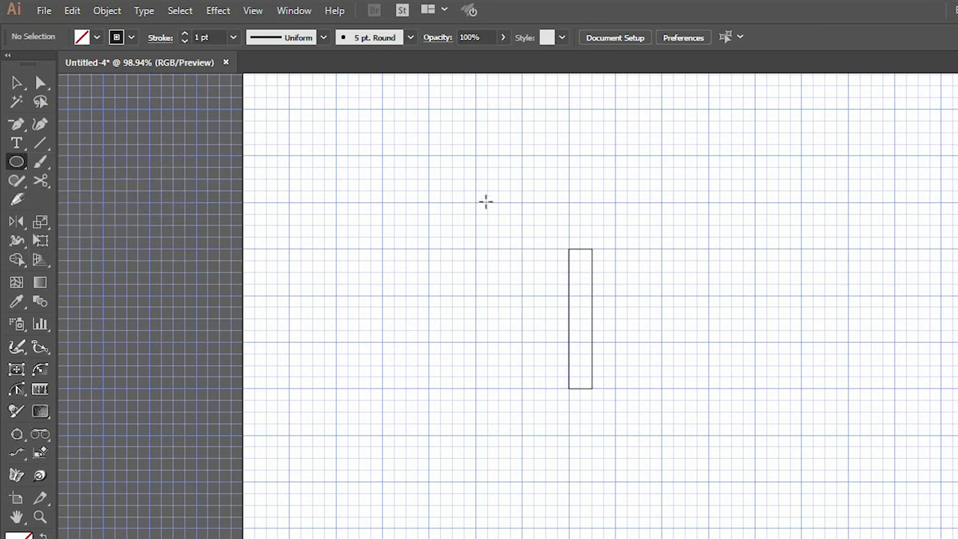
- Draw a 120 px circle atop the rectangle, add an overlapping copy shifted left, and select both
left_click_drag(510, 206, 547, 296)
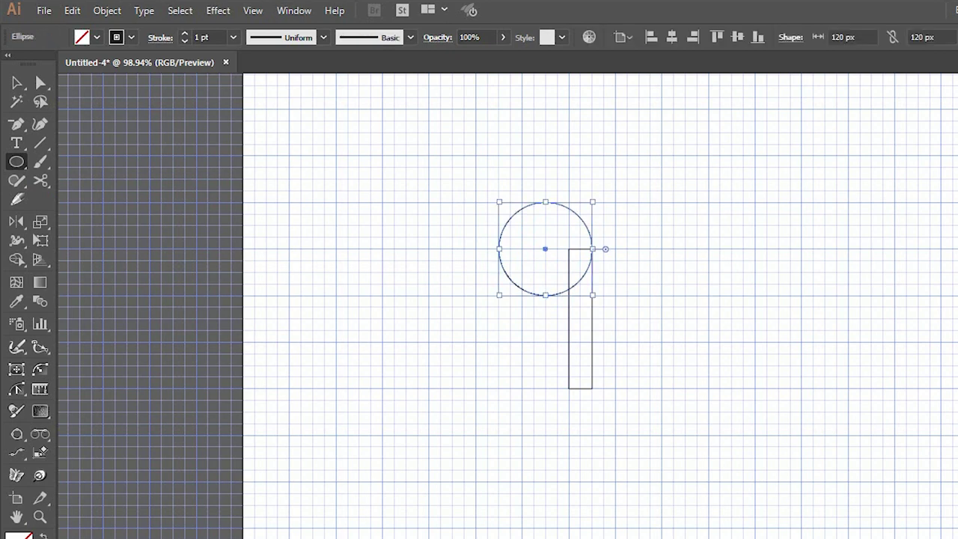
left_click(16, 83)
left_click_drag(485, 184, 532, 256)
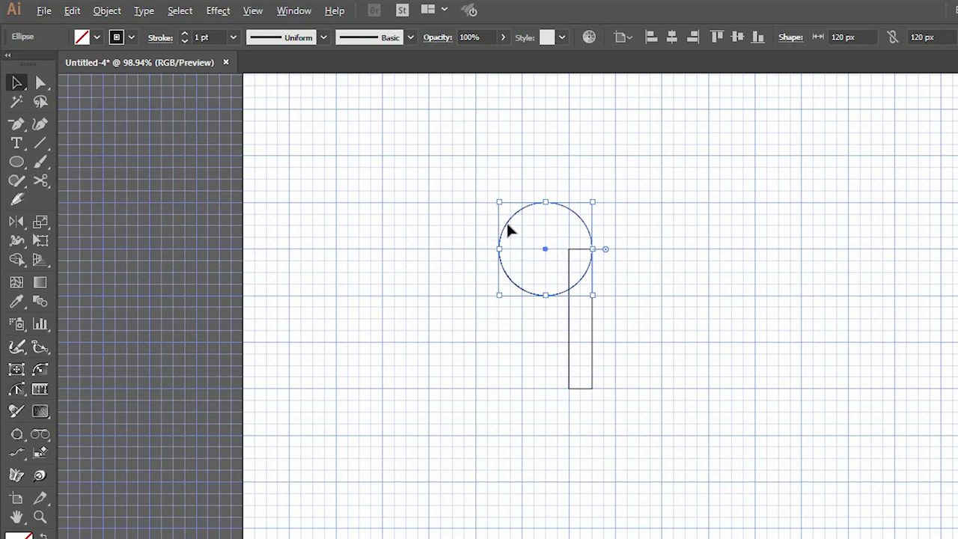
mouse_move(507, 225)
left_mouse_down()
mouse_move(475, 226)
mouse_move(492, 234)
left_mouse_up()
left_click(420, 172)
left_click_drag(420, 170, 524, 224)
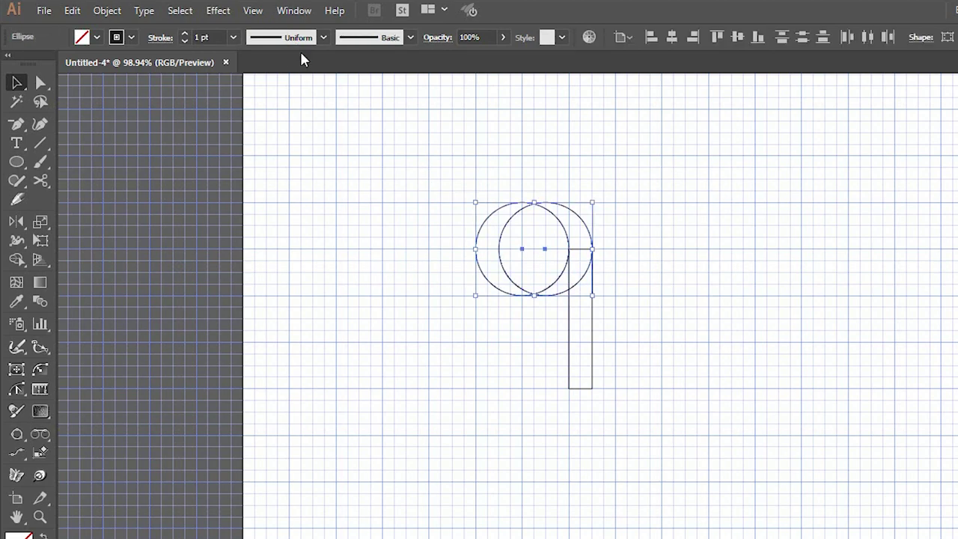
left_click(294, 11)
mouse_move(365, 469)
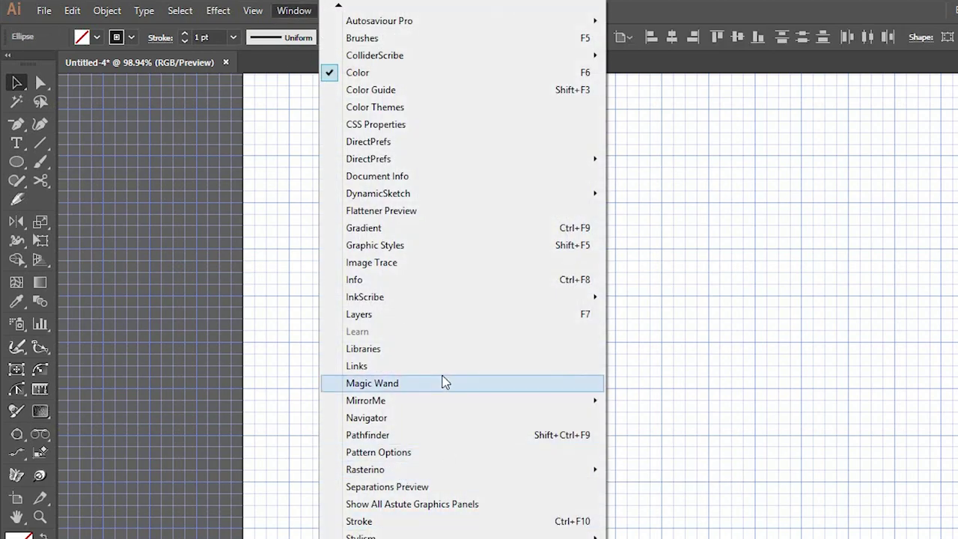
- Apply Pathfinder Minus Front to make a crescent, then select it with the rectangle
left_click(442, 440)
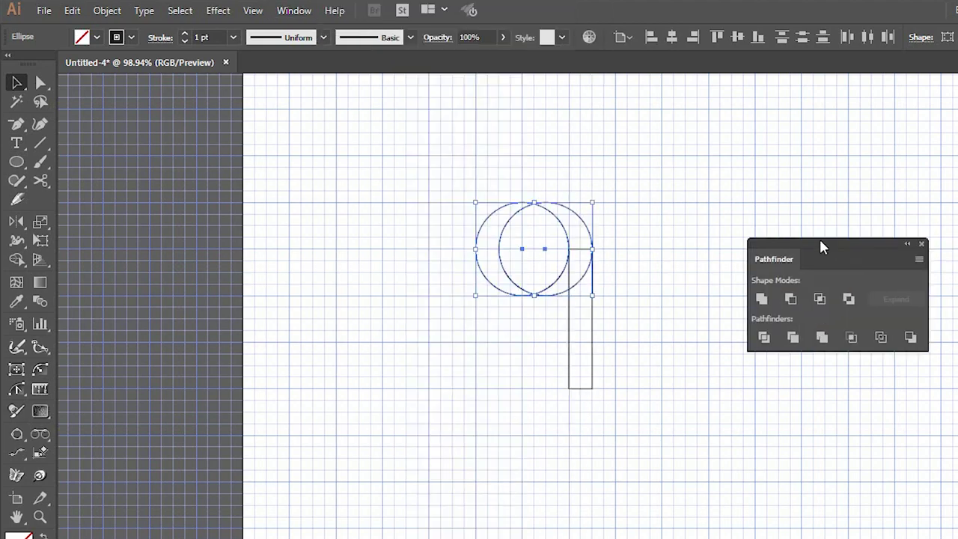
left_click_drag(820, 246, 777, 217)
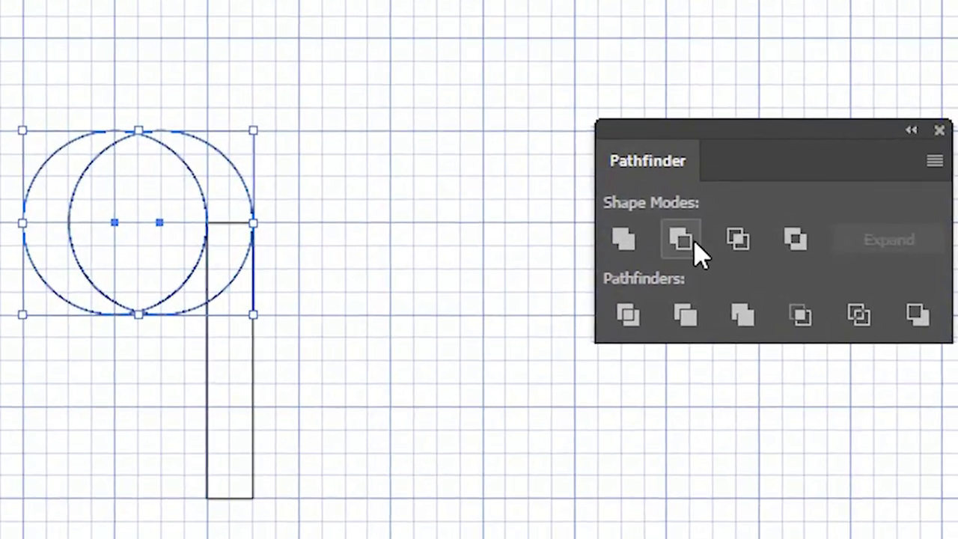
left_click(744, 266)
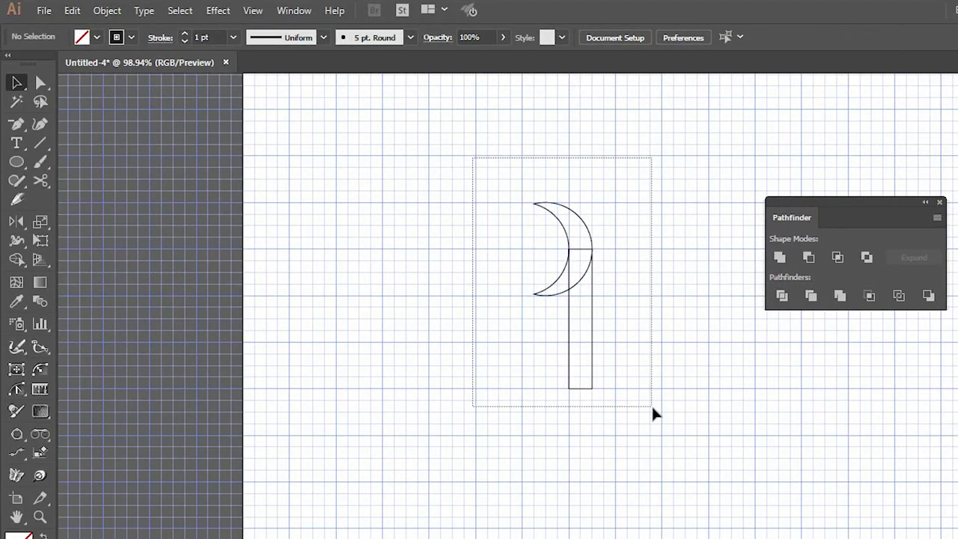
left_click_drag(475, 156, 651, 406)
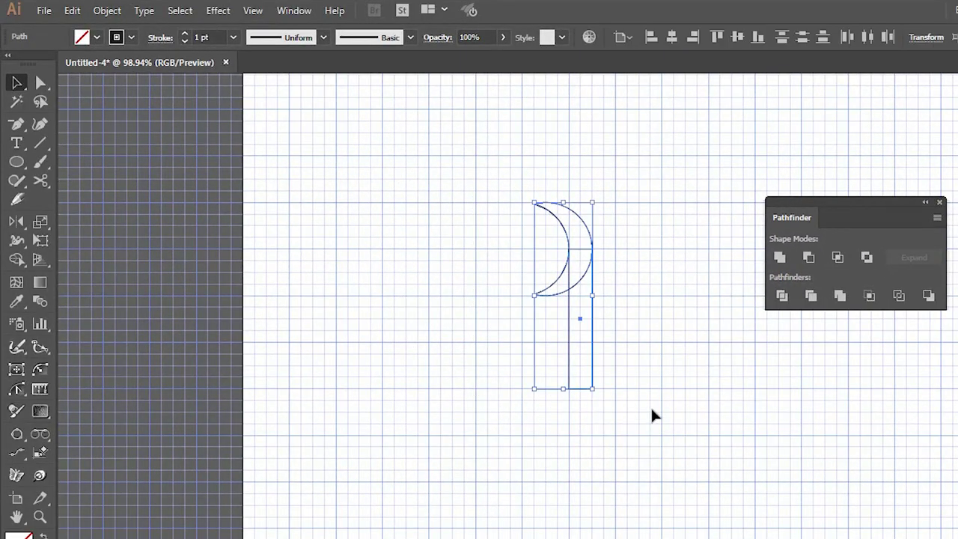
- With Shape Builder, delete the crescent's left sliver and merge the rest into the rectangle
left_click(16, 261)
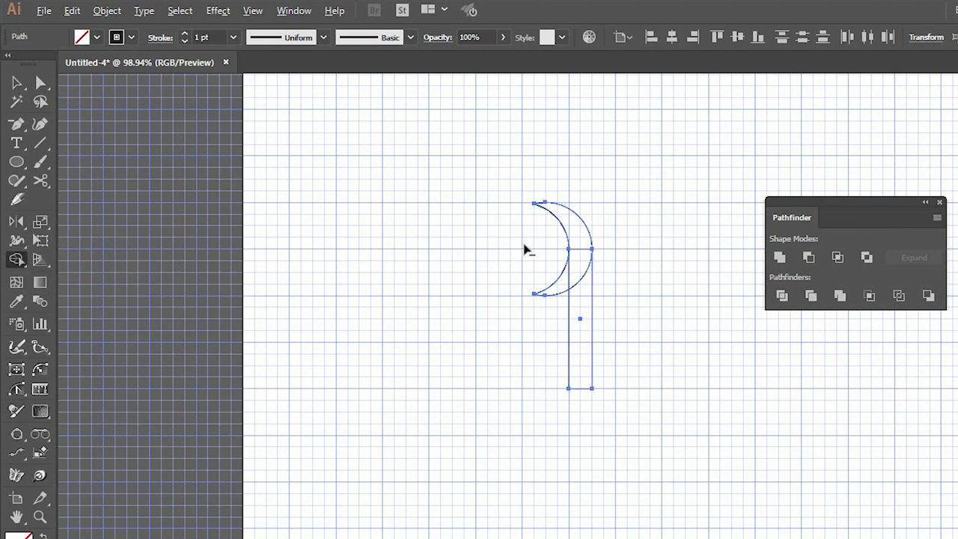
left_click_drag(529, 250, 556, 310)
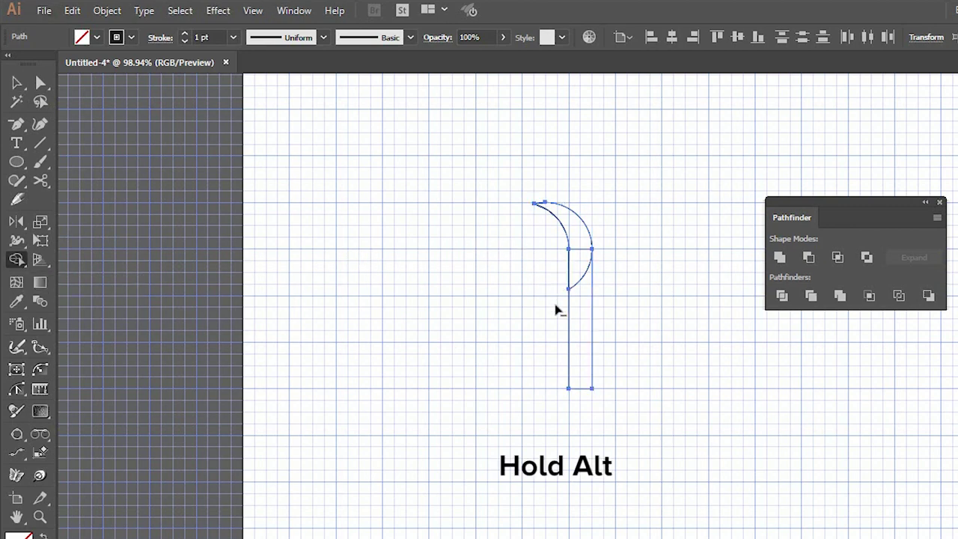
key("v")
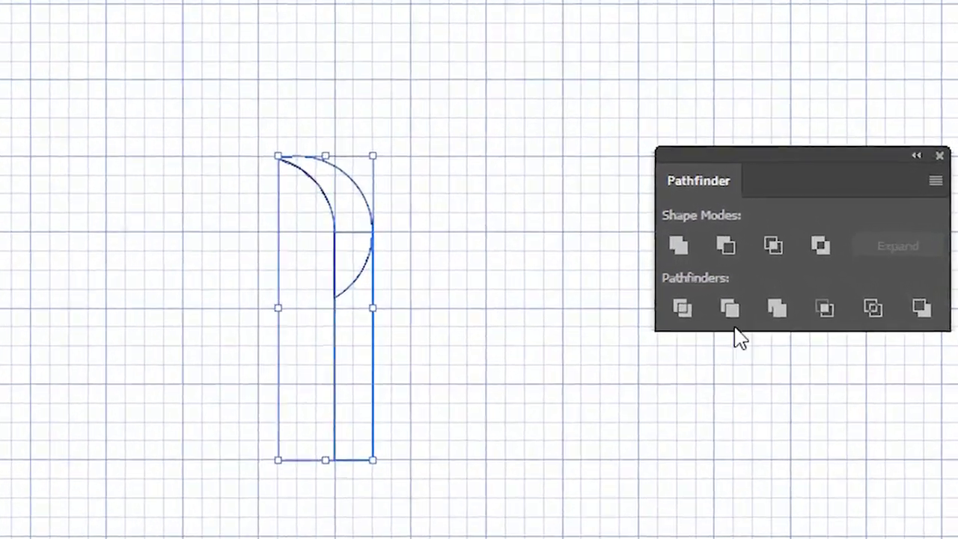
left_click(679, 245)
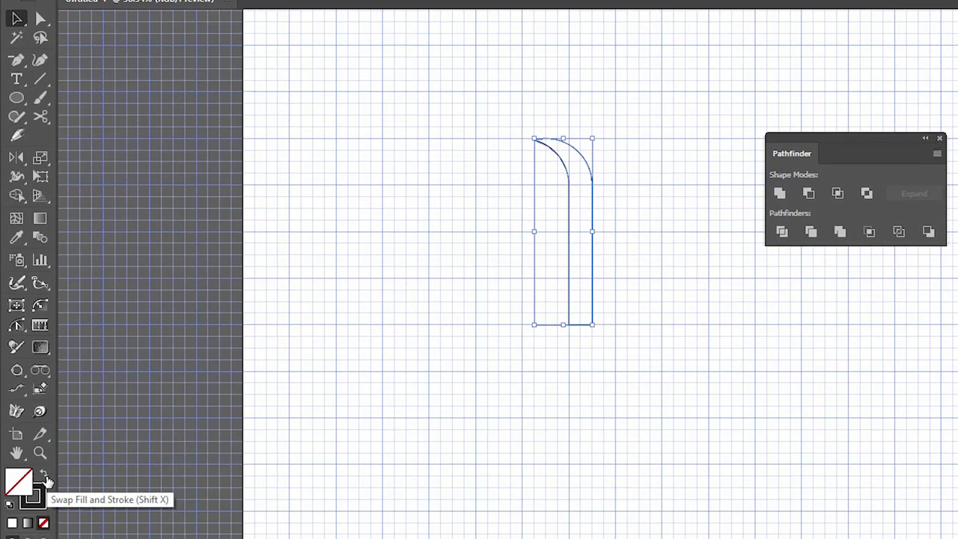
- Fill the curved bar solid black and repeat it into four evenly spaced bars leftward
left_click(45, 477)
left_click(537, 400)
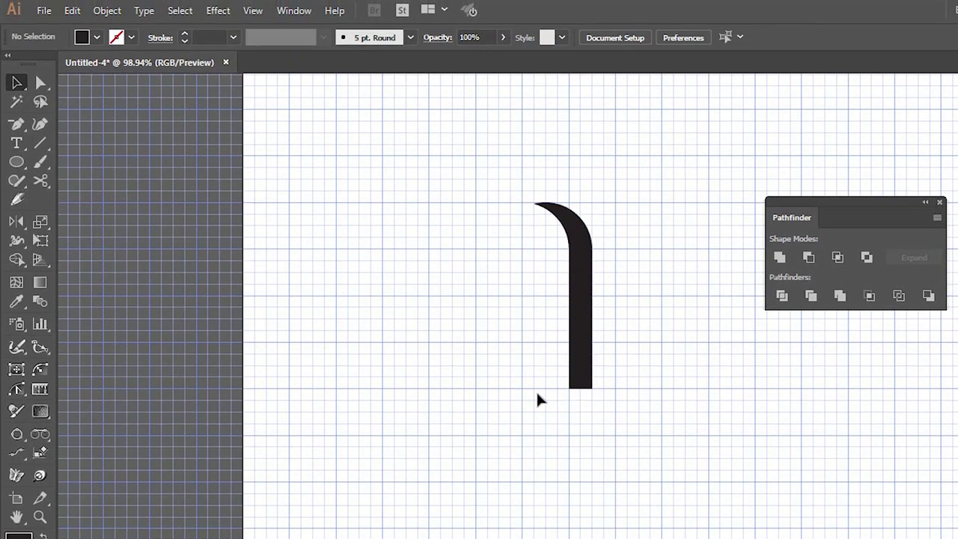
left_click_drag(588, 385, 547, 384)
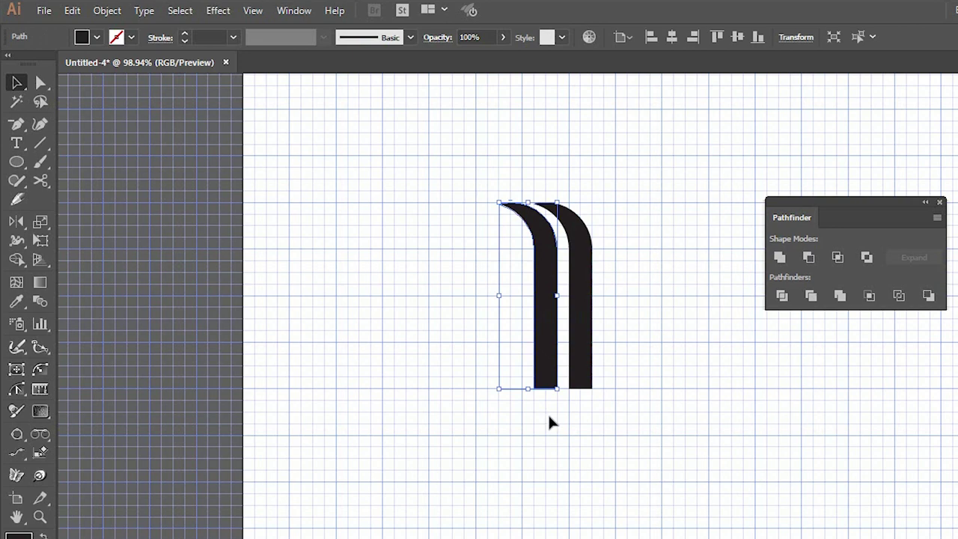
key("ctrl+d")
key("ctrl+d")
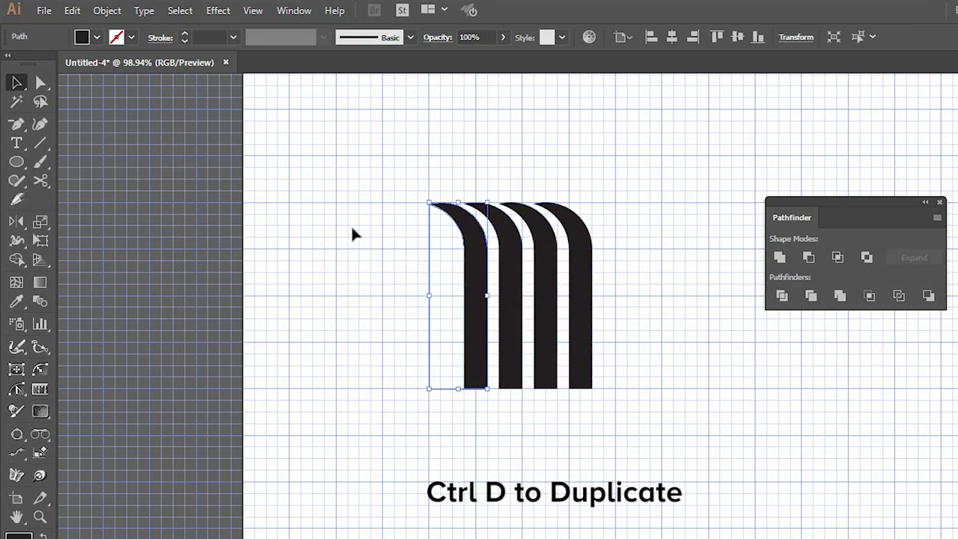
left_click(352, 228)
- Unite the four bars into one striped piece and move it down and right
left_click_drag(368, 140, 636, 329)
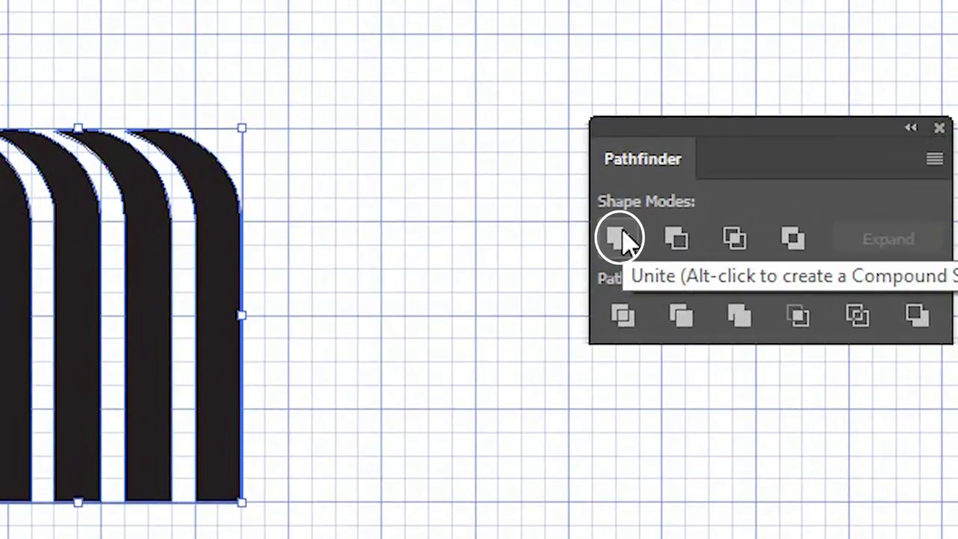
left_click(622, 238)
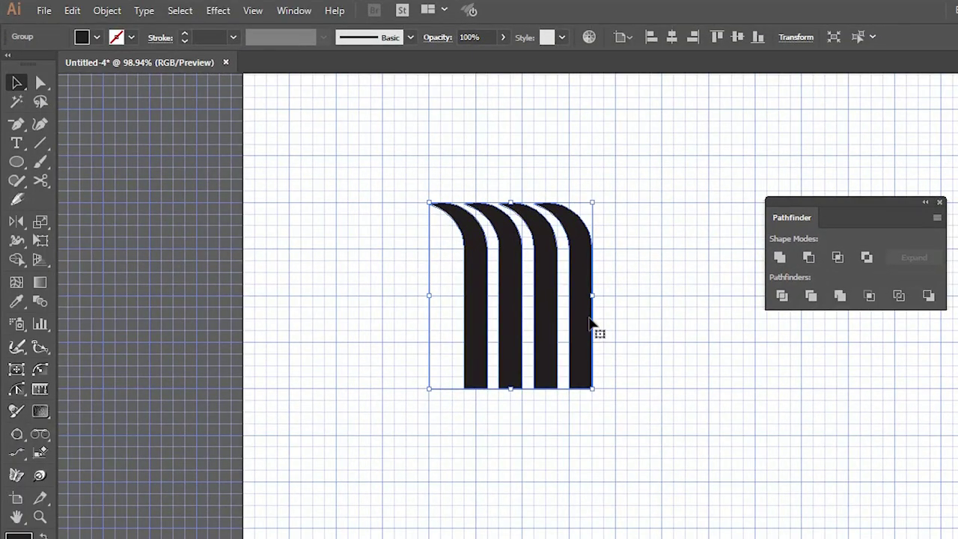
mouse_move(591, 337)
left_mouse_down()
mouse_move(650, 414)
mouse_move(662, 414)
left_mouse_up()
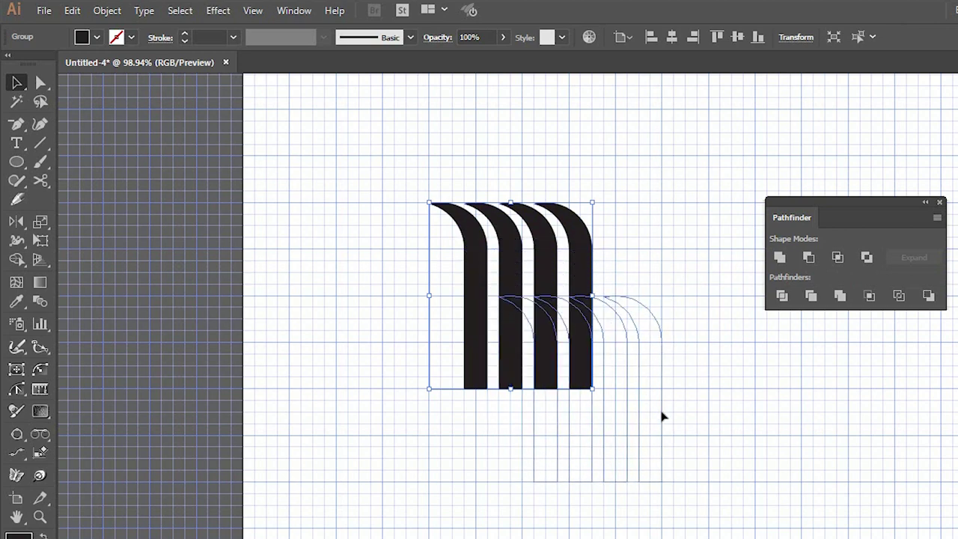
- Move the striped piece lower right, then copy it and paste a copy in place
left_click_drag(670, 414, 663, 417)
left_click(832, 479)
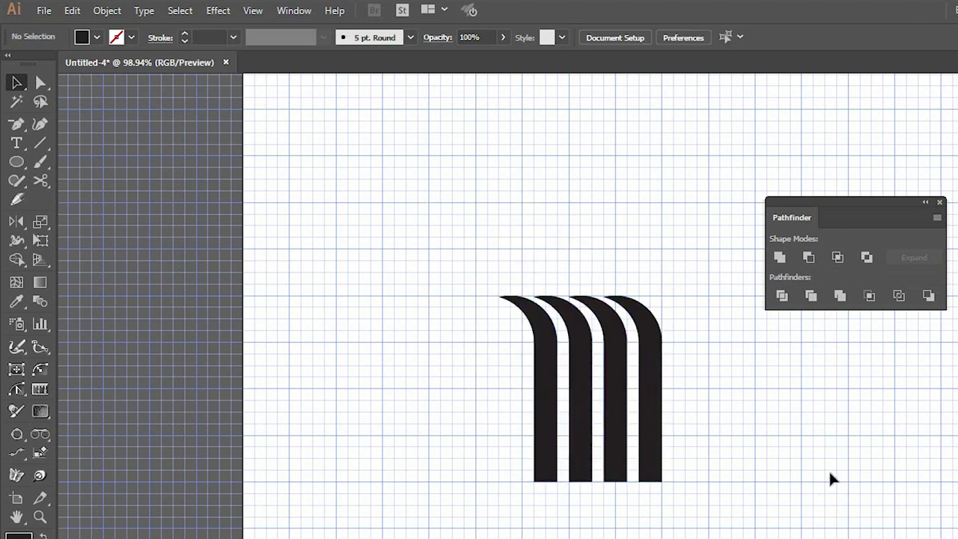
left_click(656, 432)
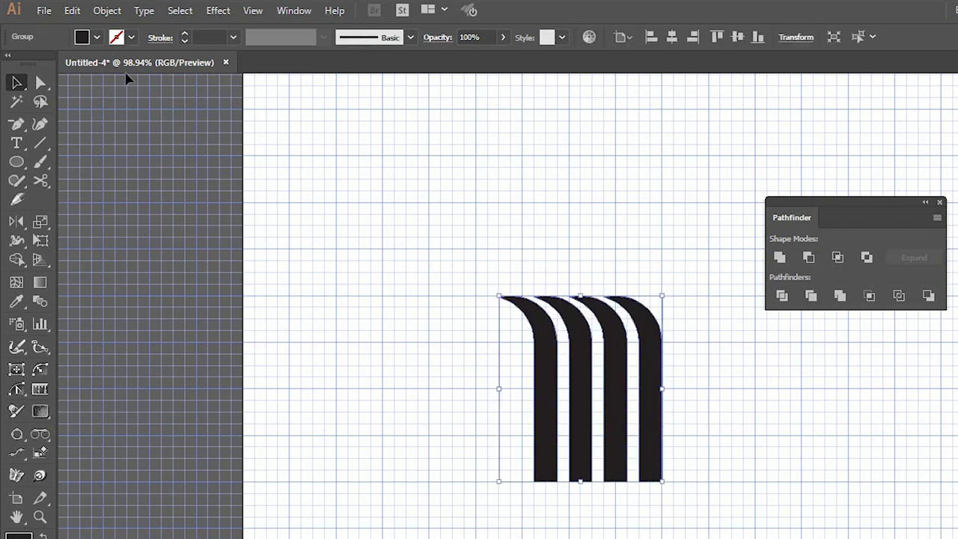
left_click(71, 10)
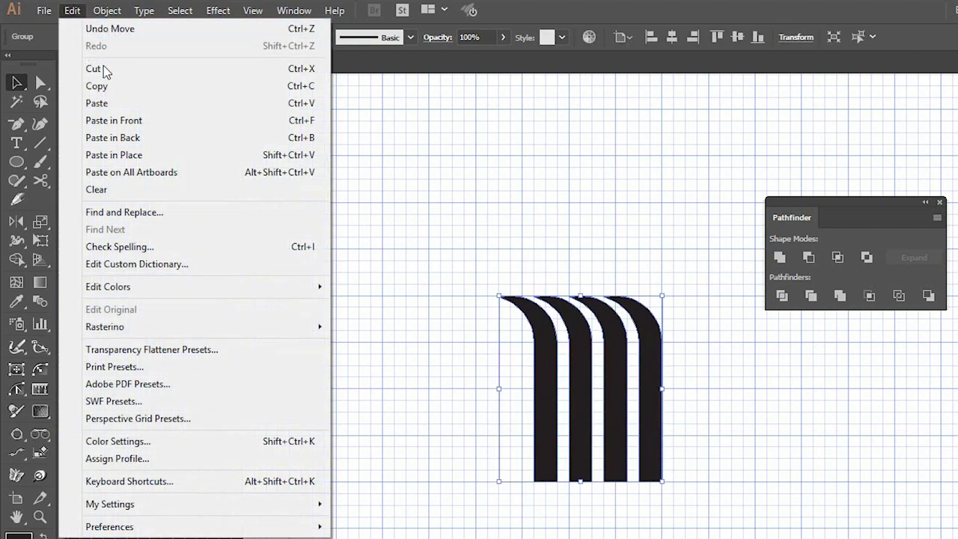
left_click(110, 87)
left_click(72, 11)
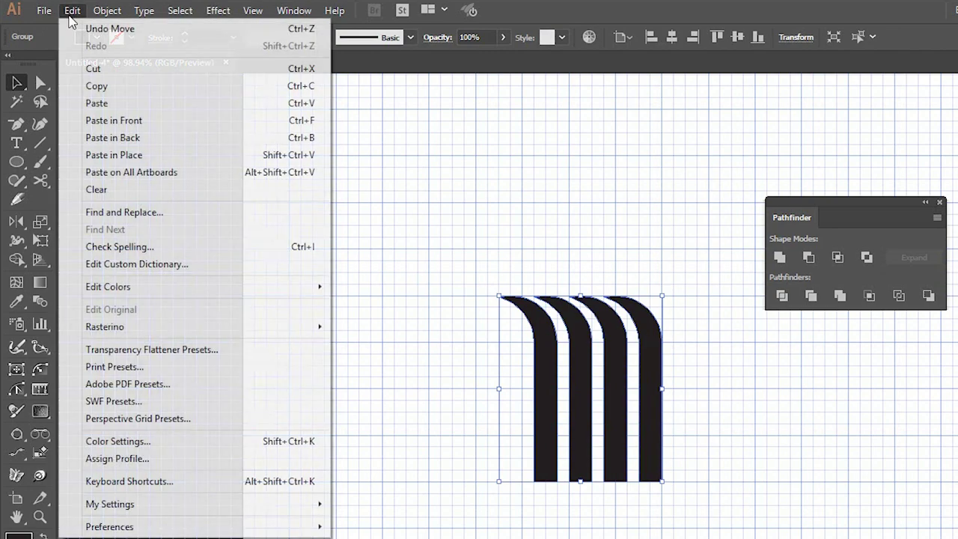
left_click(128, 155)
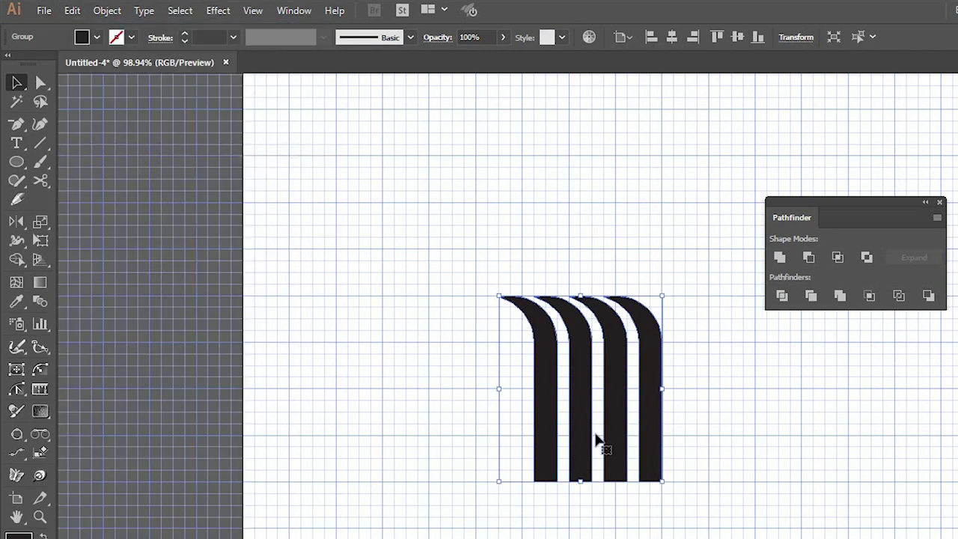
- Flip the pasted copy and position it so its curves meet the original, then select both
mouse_move(667, 488)
left_mouse_down()
mouse_move(603, 253)
mouse_move(477, 184)
mouse_move(517, 359)
mouse_move(352, 367)
mouse_move(357, 336)
left_mouse_up()
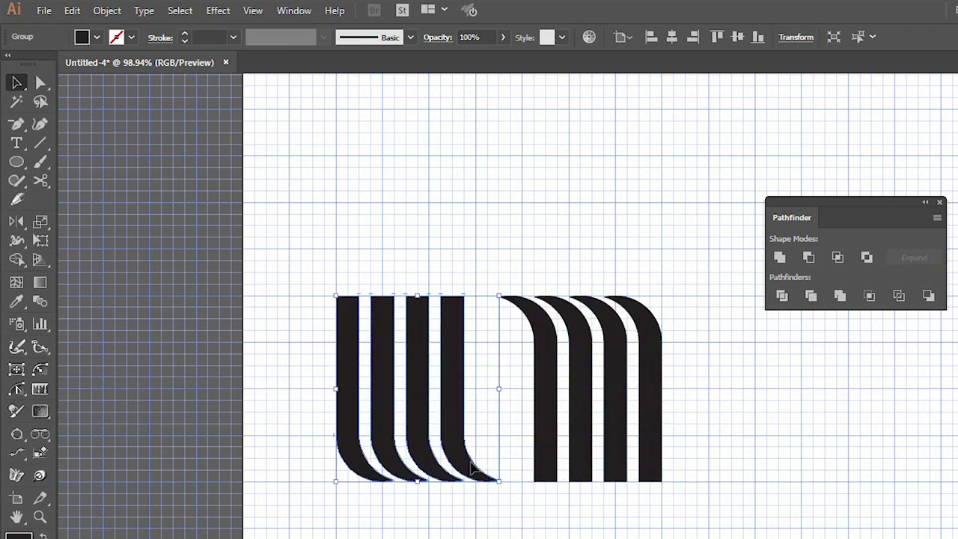
left_click_drag(471, 468, 464, 383)
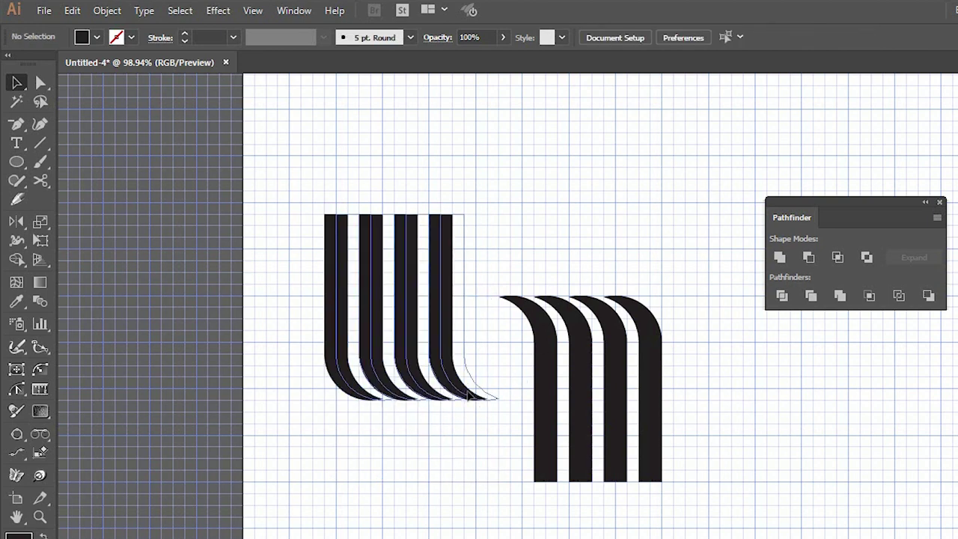
left_click_drag(468, 394, 480, 363)
left_click(509, 389)
left_click(500, 401)
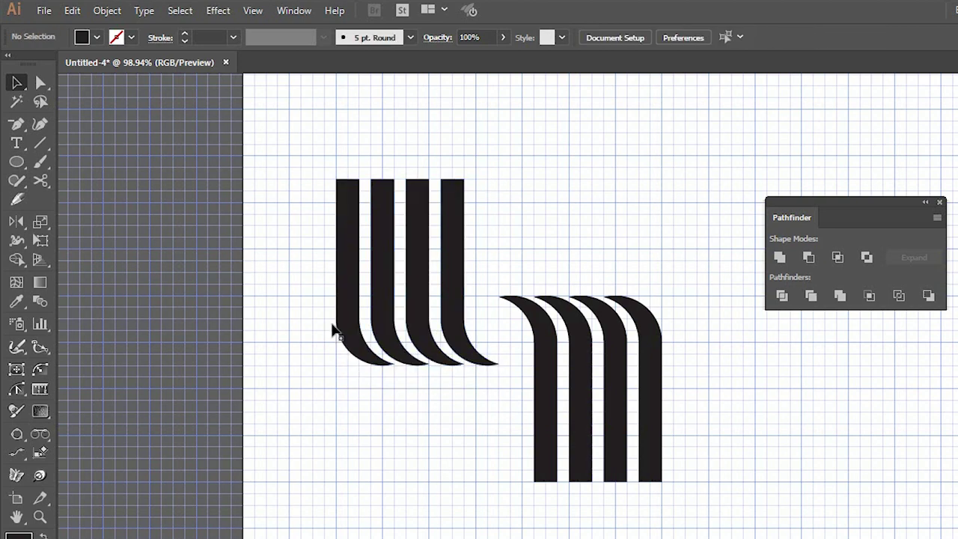
key("ctrl+r")
scroll(335, 331, "up", 2)
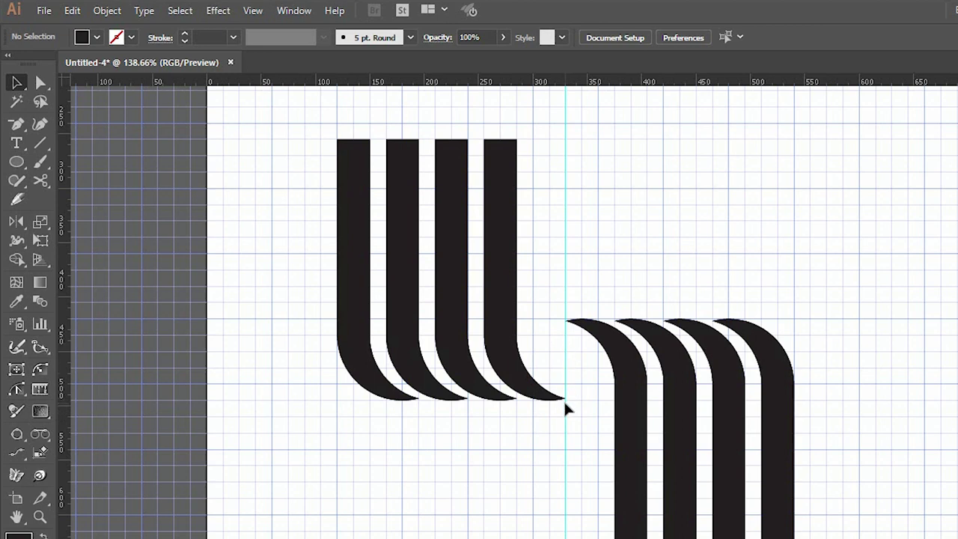
left_click_drag(266, 278, 891, 489)
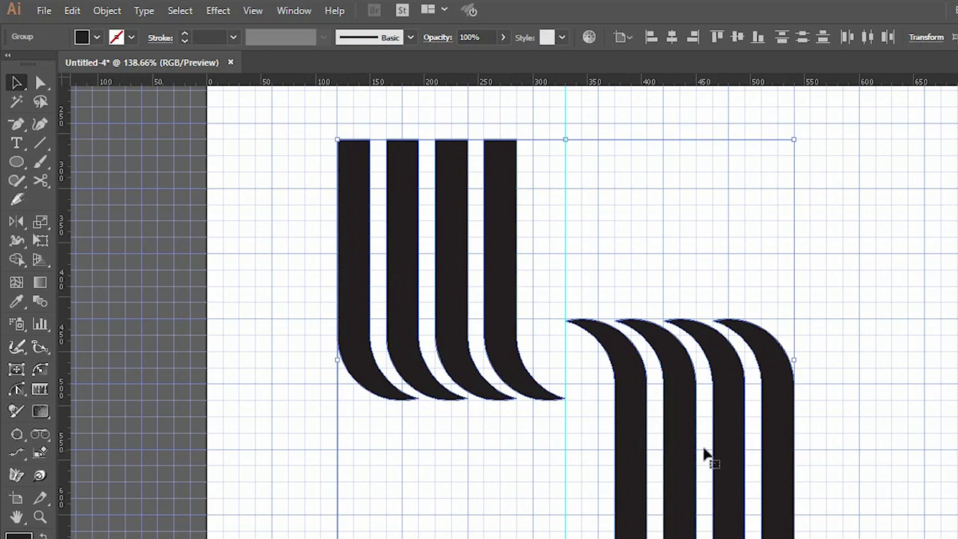
- Copy and paste the two arms in place, rotating the copy 90° into the empty corners
left_click(71, 10)
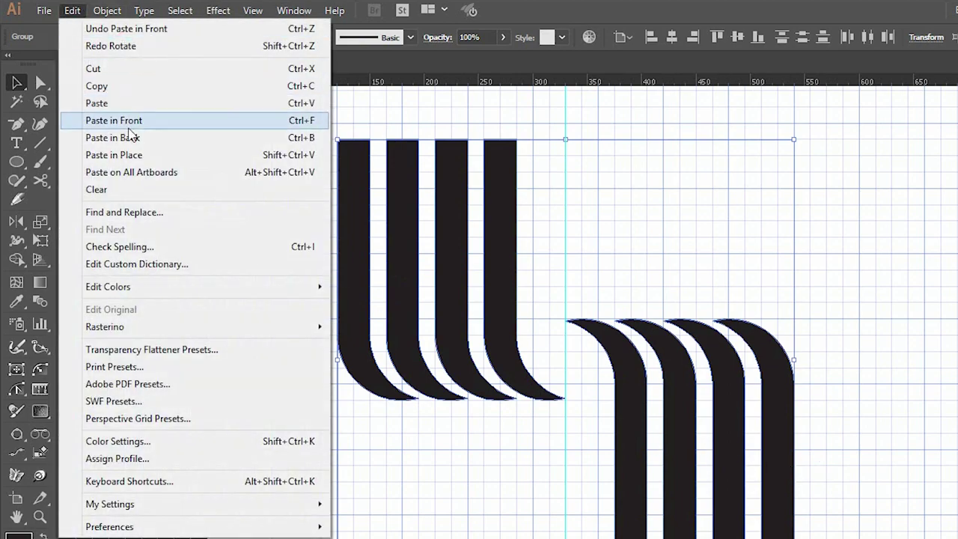
left_click(116, 91)
left_click(72, 11)
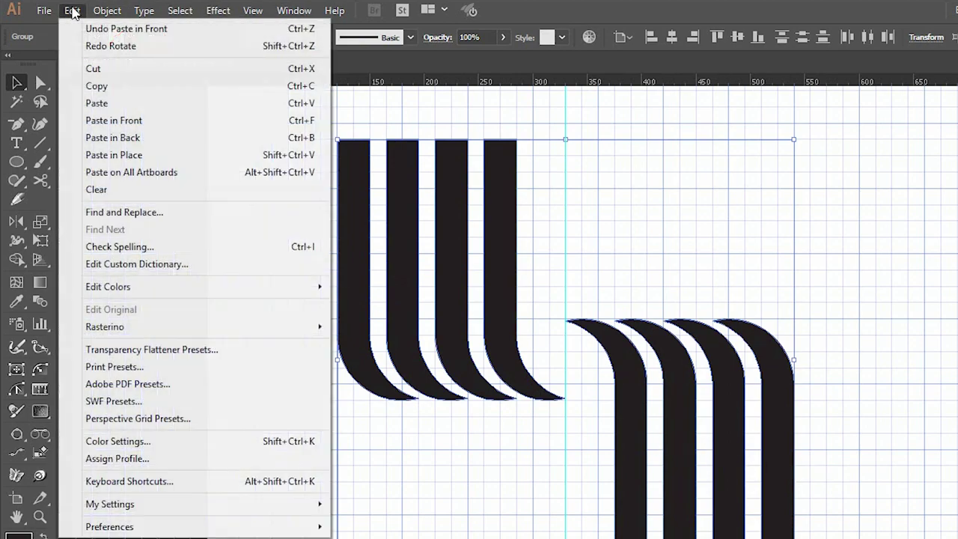
left_click(172, 156)
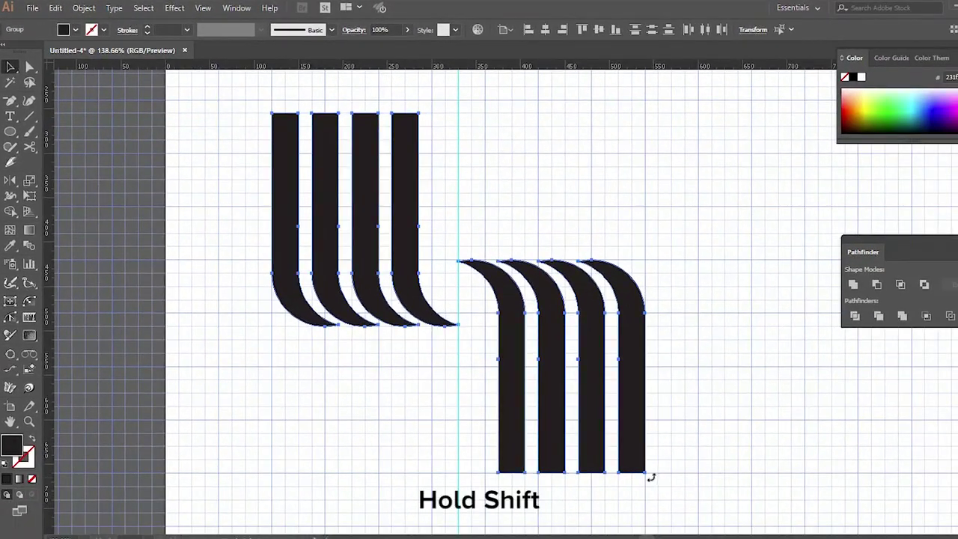
left_click_drag(652, 477, 261, 459)
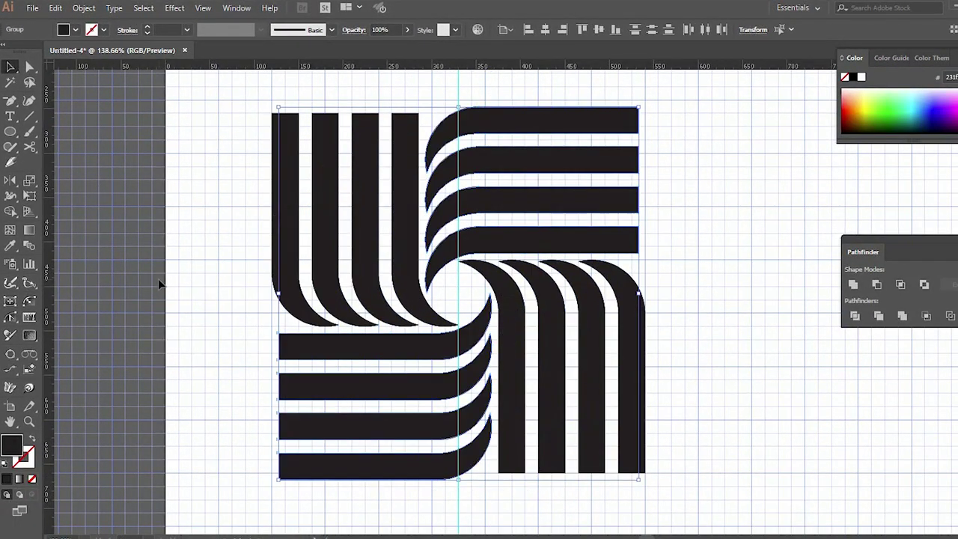
left_click(160, 283)
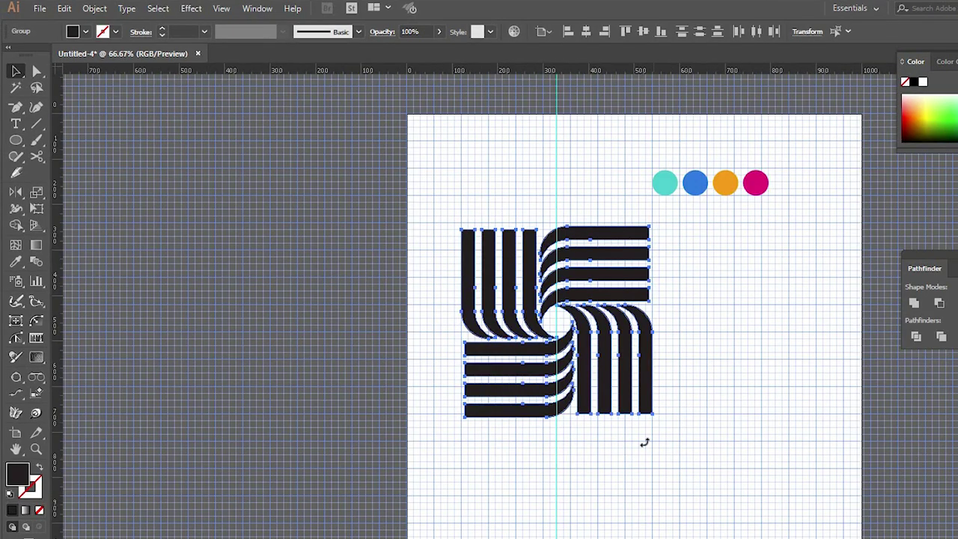
- Rotate the pinwheel 45° into a diamond, then hide the grid and guides
left_click_drag(644, 441, 621, 485)
left_click(661, 473)
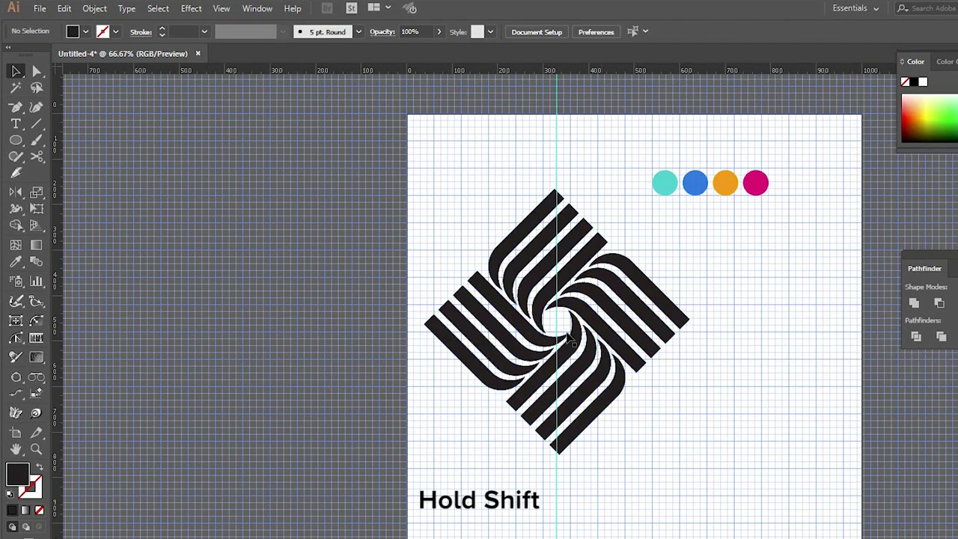
right_click(783, 351)
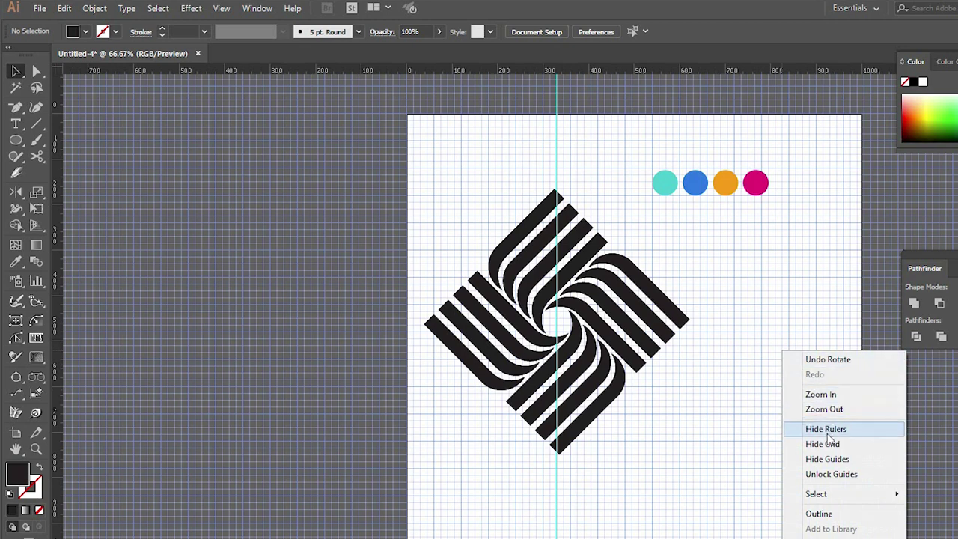
left_click(822, 444)
right_click(795, 352)
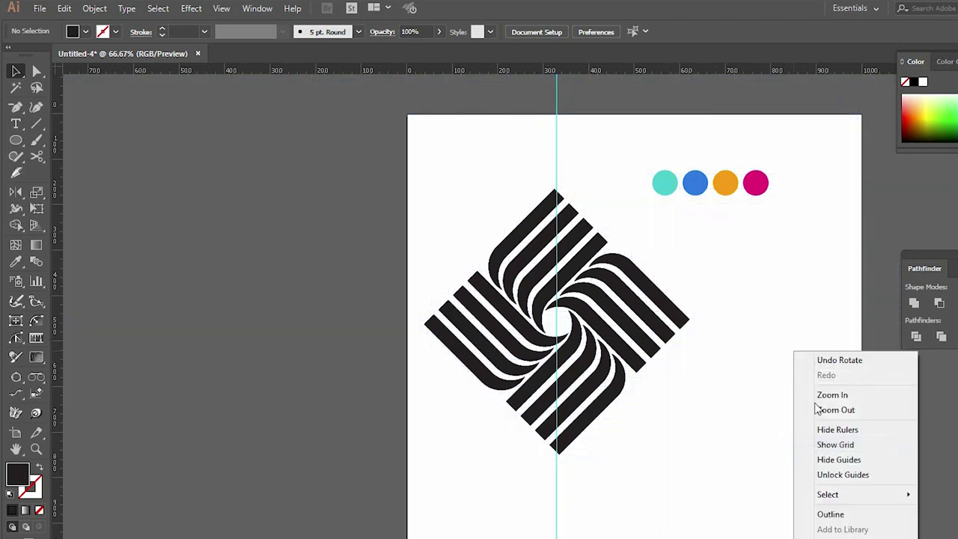
left_click(835, 461)
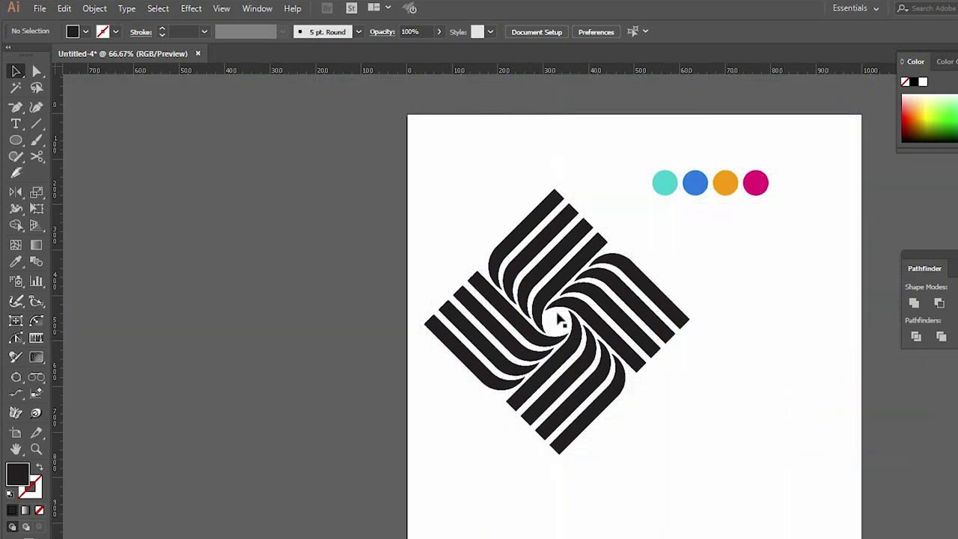
left_click(569, 259)
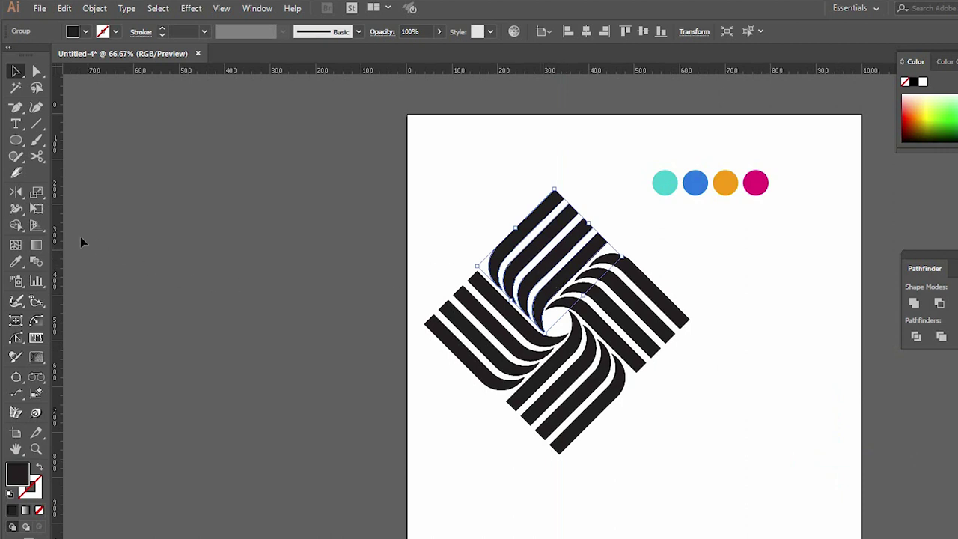
- Color the top arm turquoise and the right arm blue from the sample circles with the Eyedropper
left_click(17, 262)
left_click(663, 180)
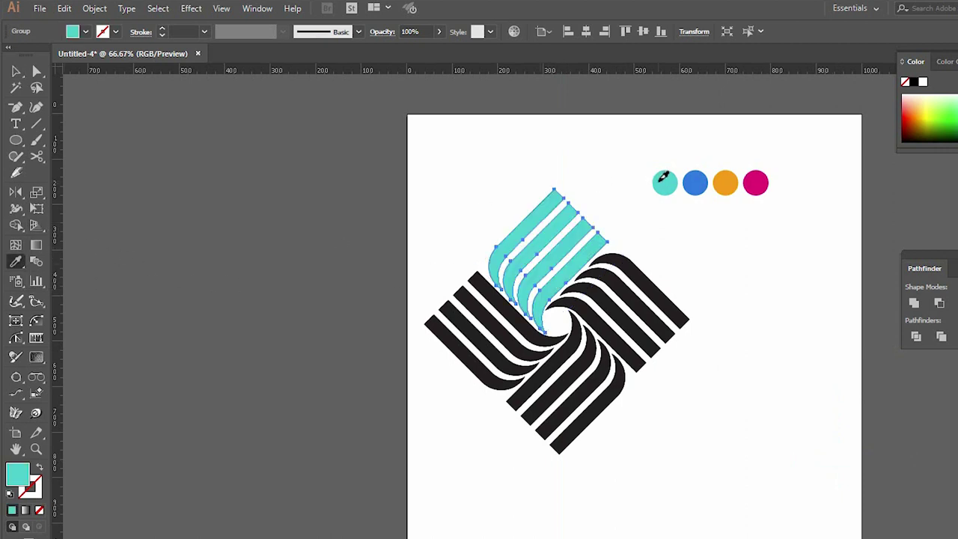
key("v")
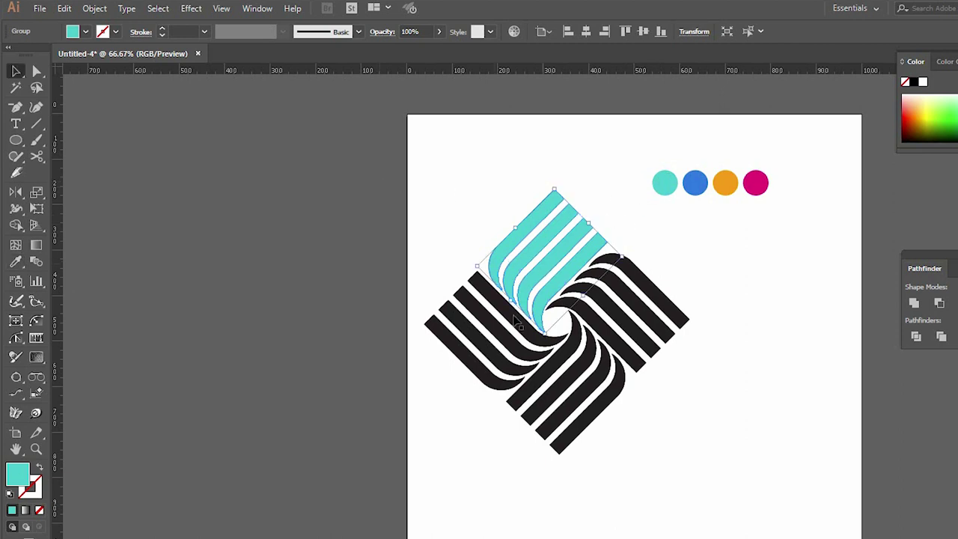
left_click(651, 307)
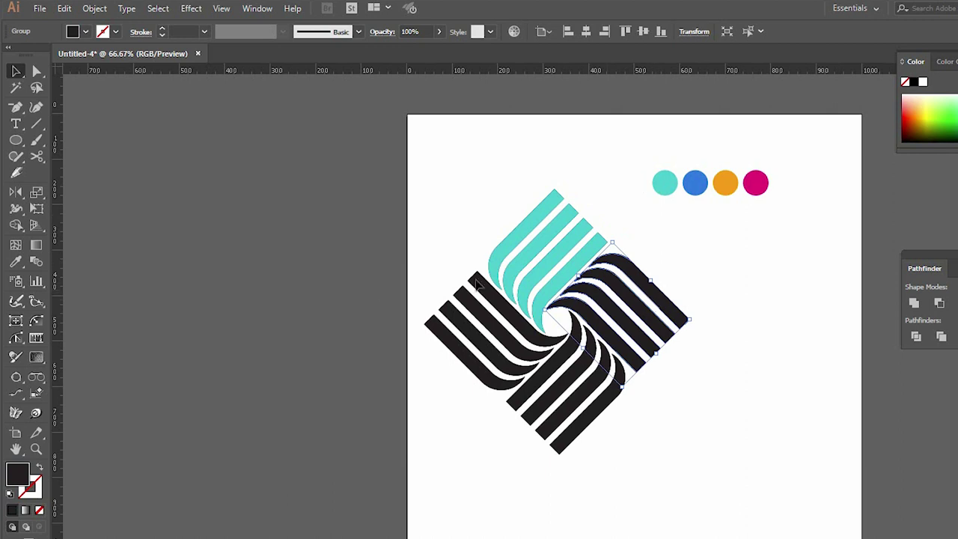
left_click(15, 261)
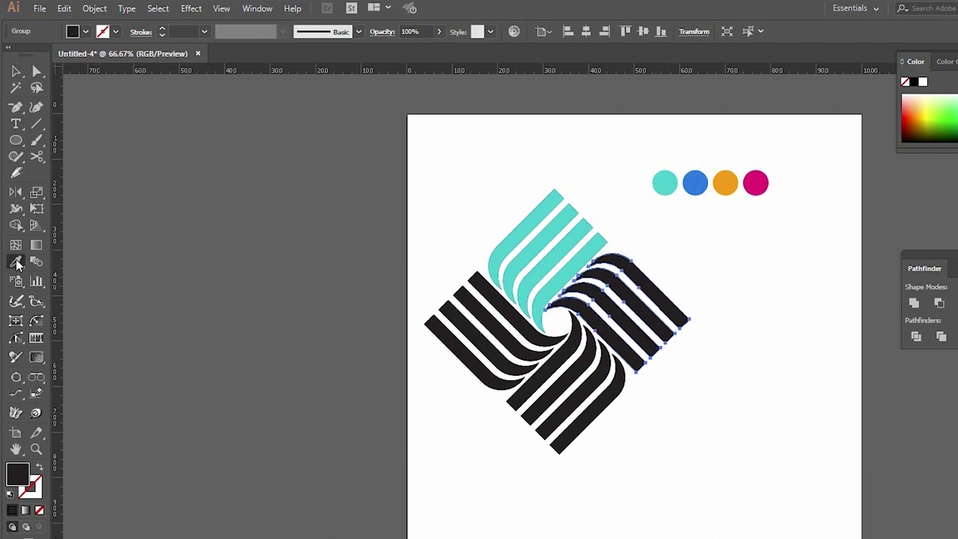
left_click(709, 180)
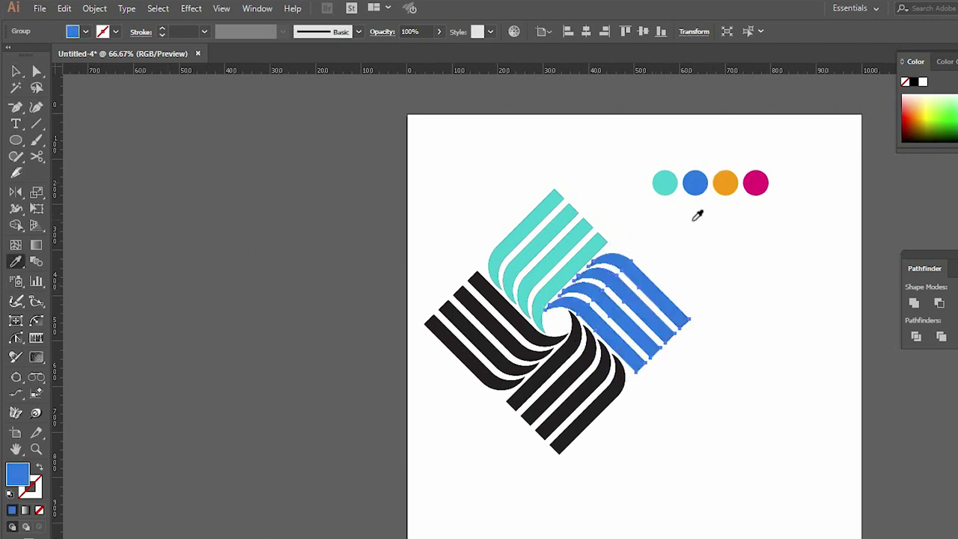
key("v")
- Color the bottom arm orange and the left arm magenta, then marquee-select the whole logo
left_click(571, 360)
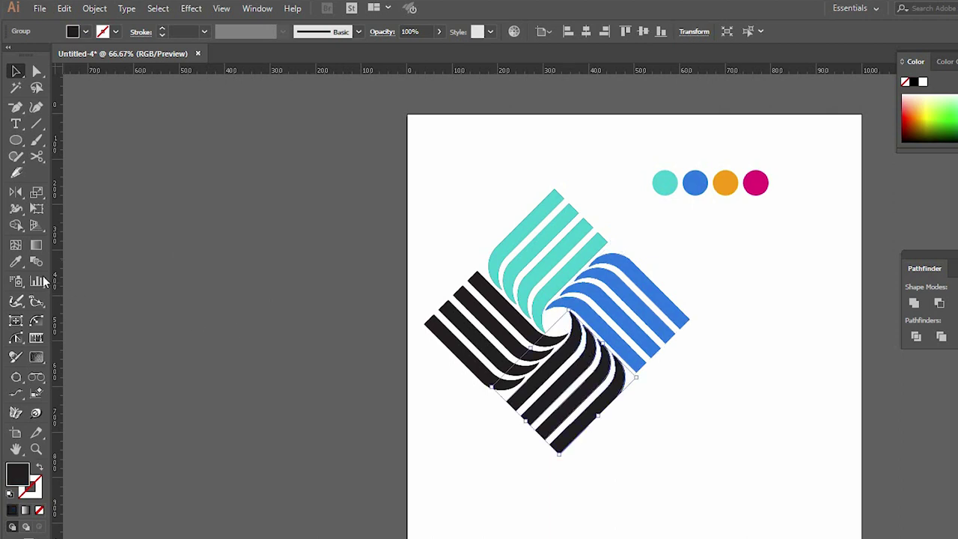
left_click(12, 262)
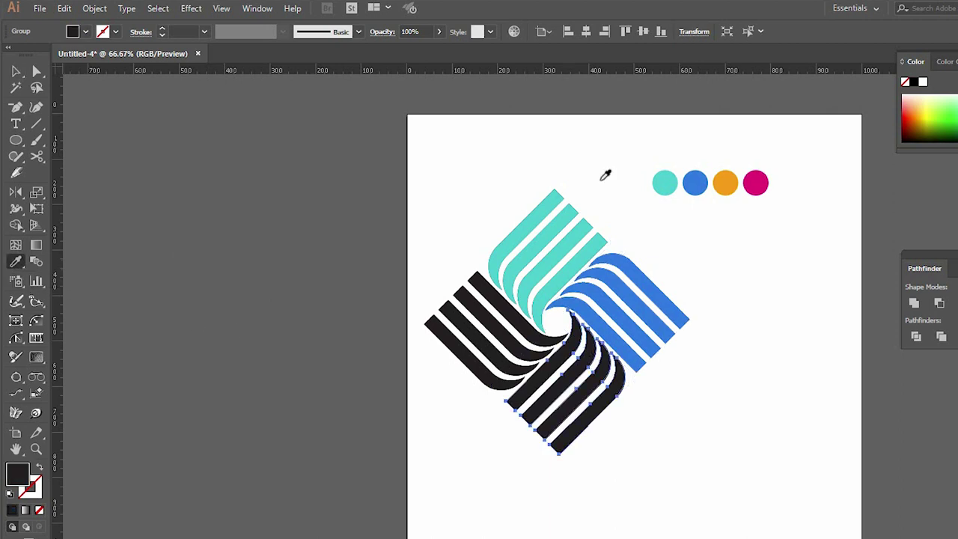
left_click(728, 184)
key("v")
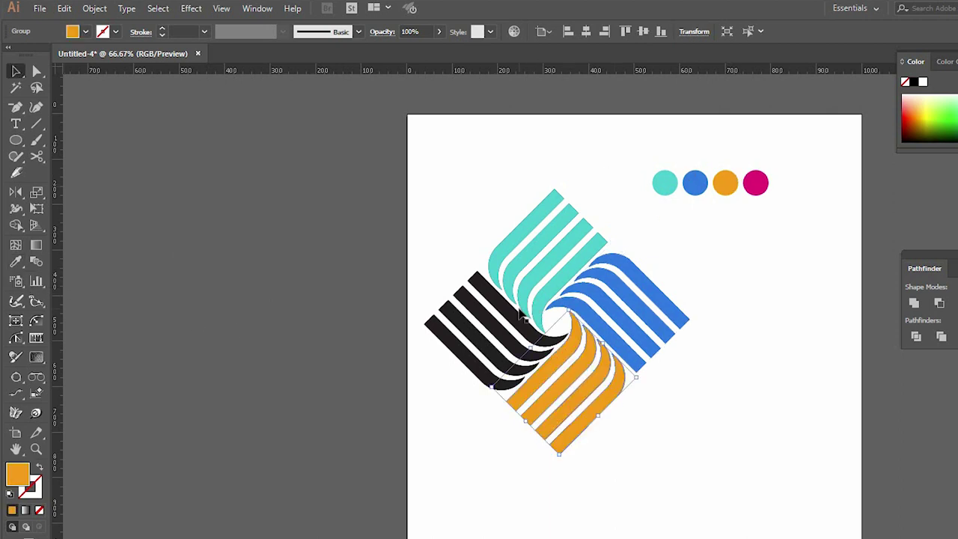
left_click(508, 318)
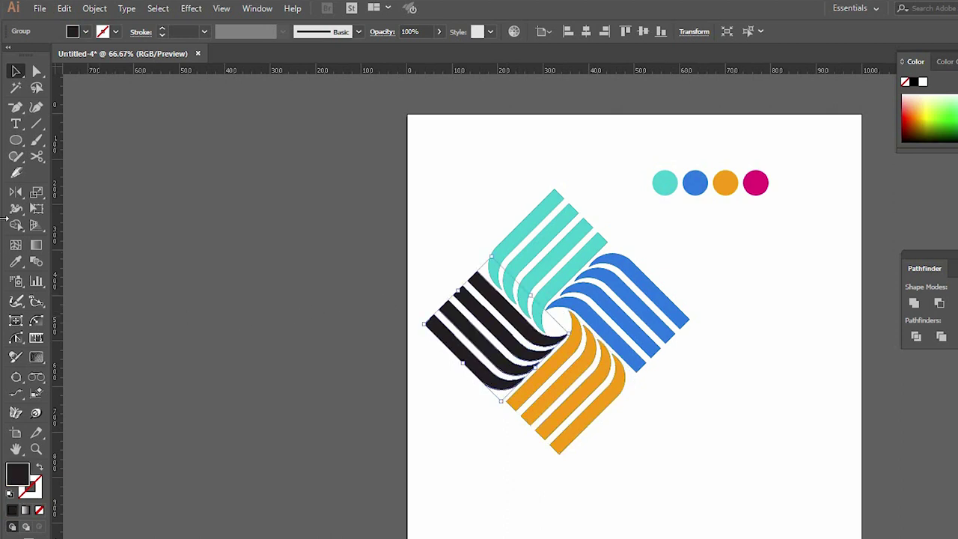
left_click(16, 262)
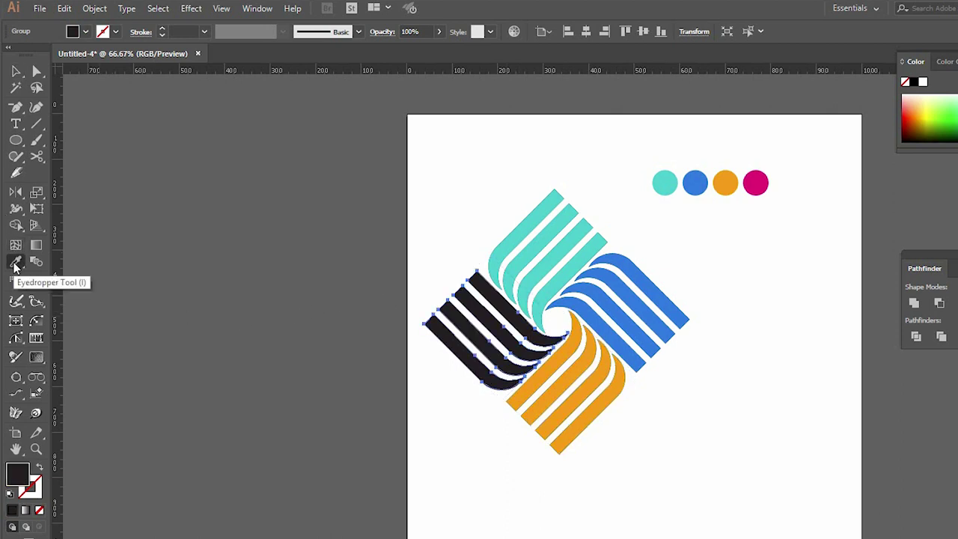
left_click(757, 183)
key("v")
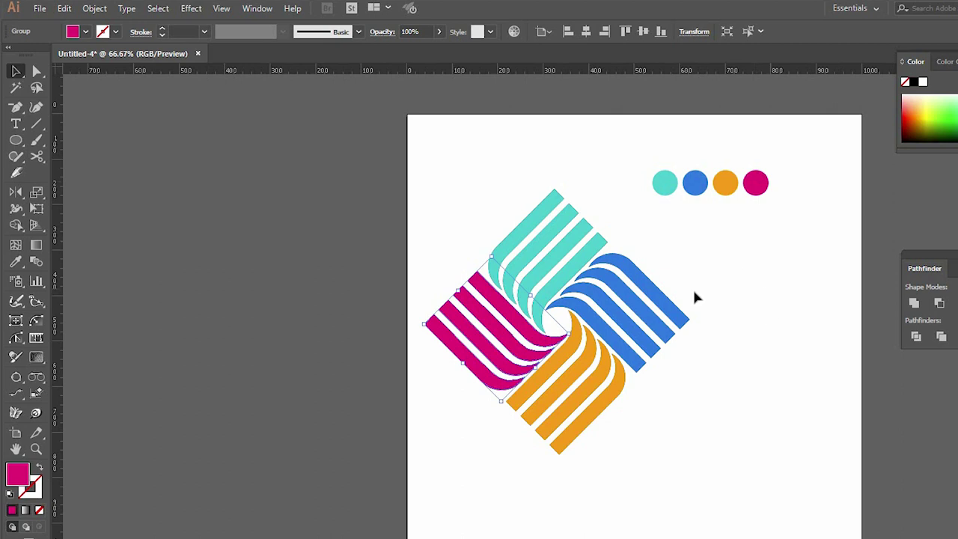
left_click(387, 280)
mouse_move(346, 241)
left_mouse_down()
mouse_move(706, 449)
mouse_move(667, 485)
left_mouse_up()
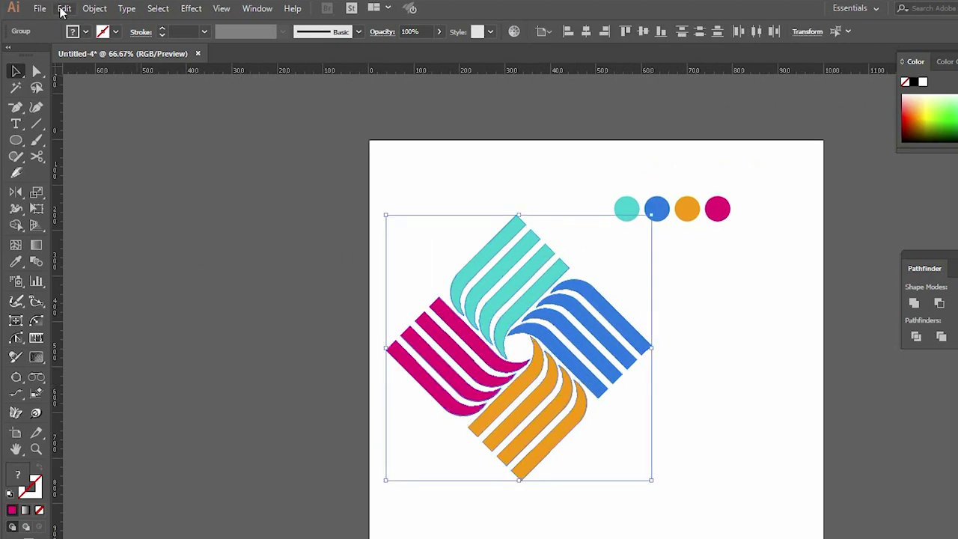
- Group the turquoise, blue, orange and magenta arms via Object > Group
left_click(93, 9)
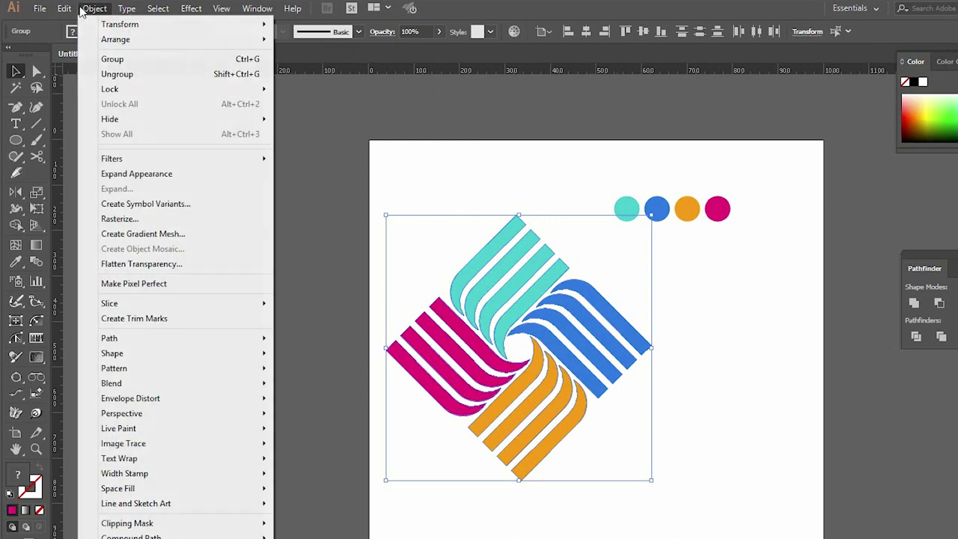
left_click(140, 66)
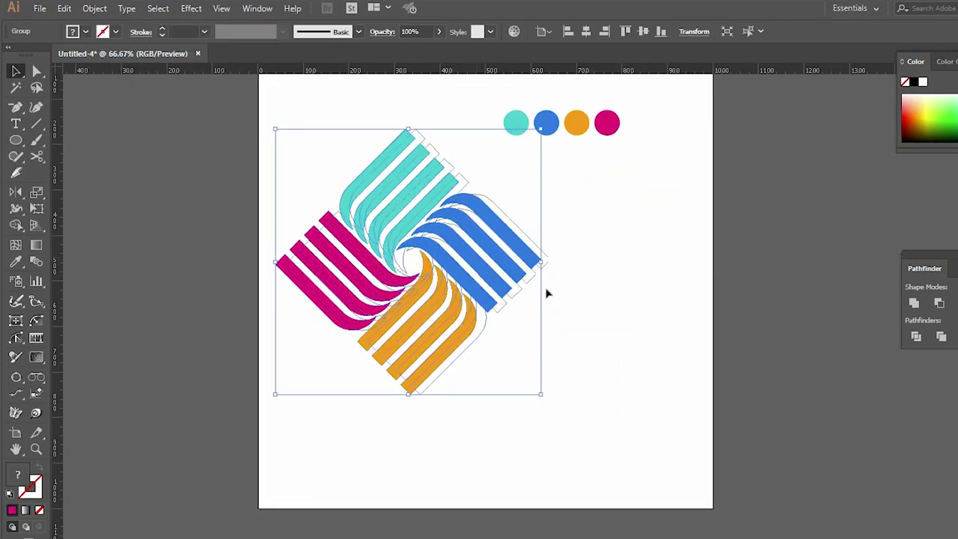